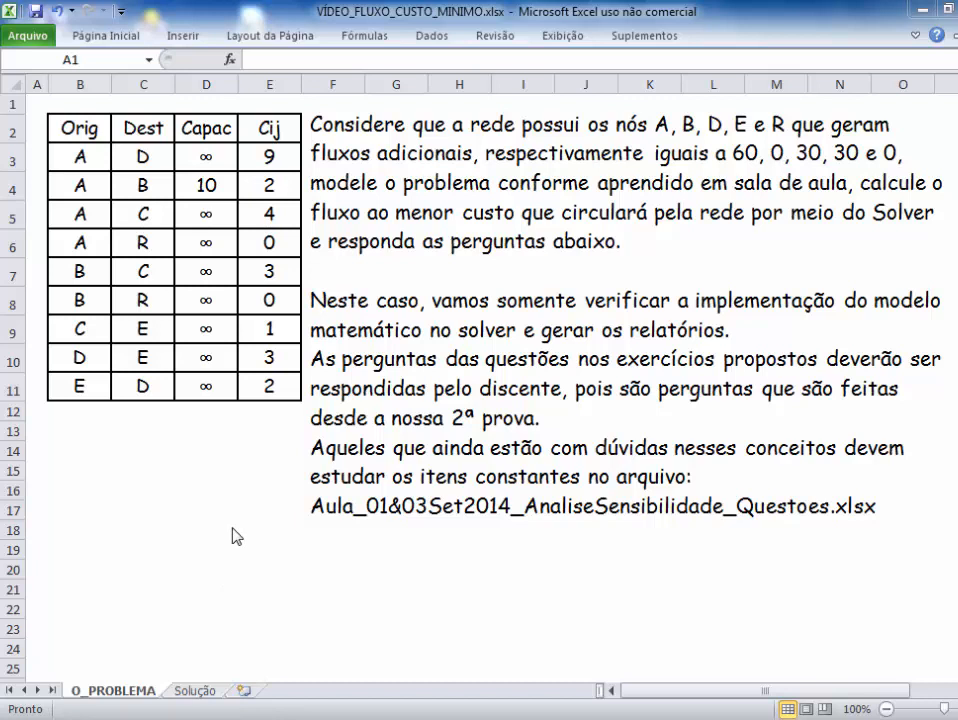
Open the Solução sheet and inspect the MIN Z objective formula in D14
{"action": "left_click", "coordinate": [196, 692]}
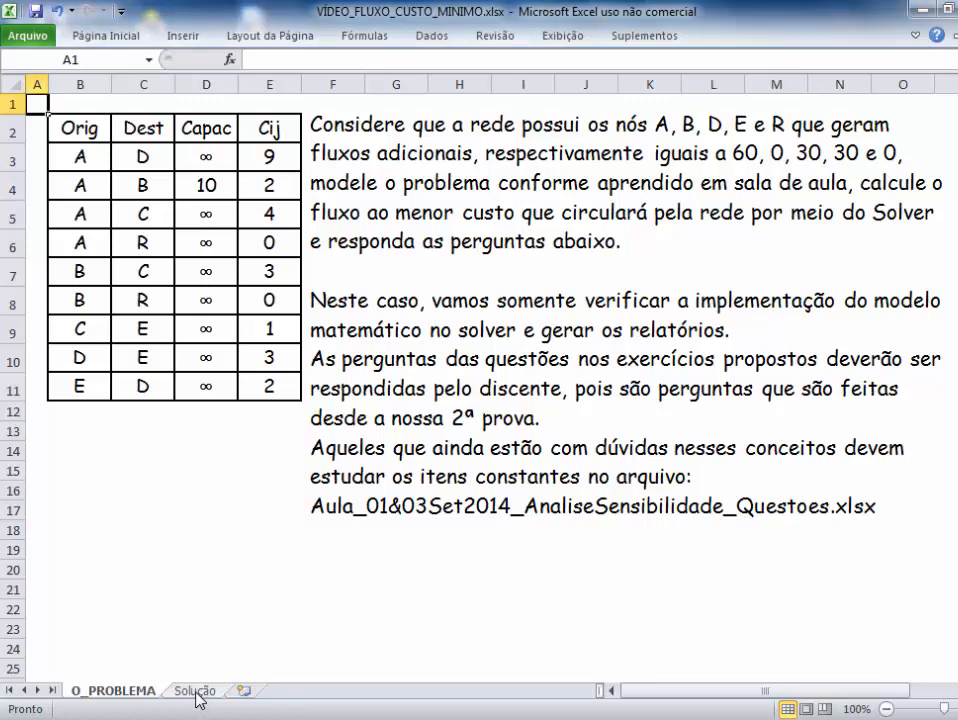
{"action": "left_click", "coordinate": [196, 692]}
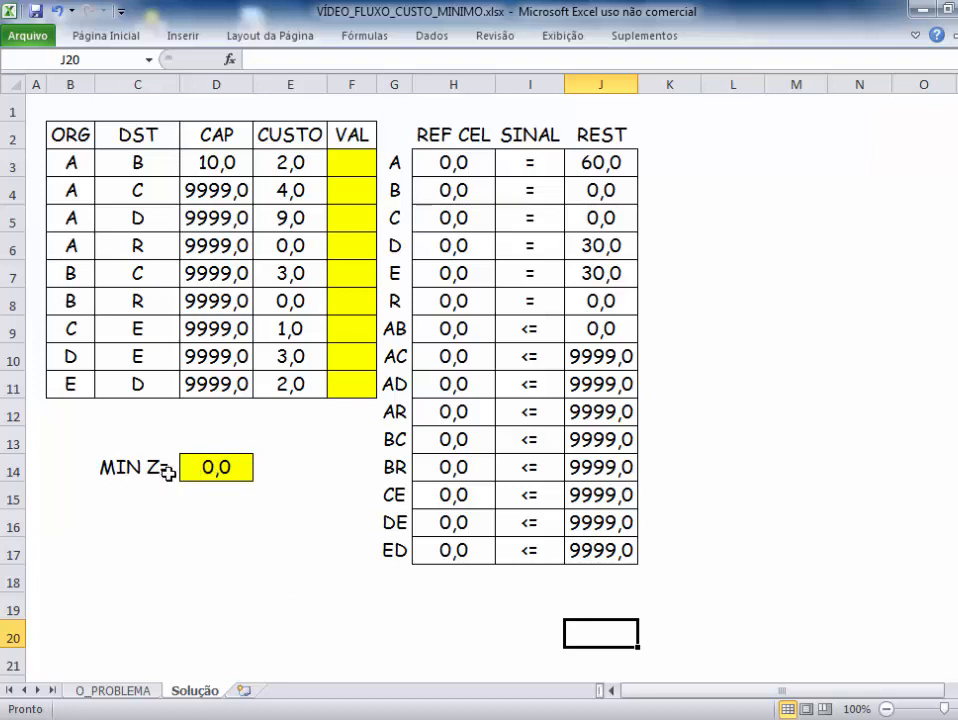
{"action": "left_click", "coordinate": [212, 471]}
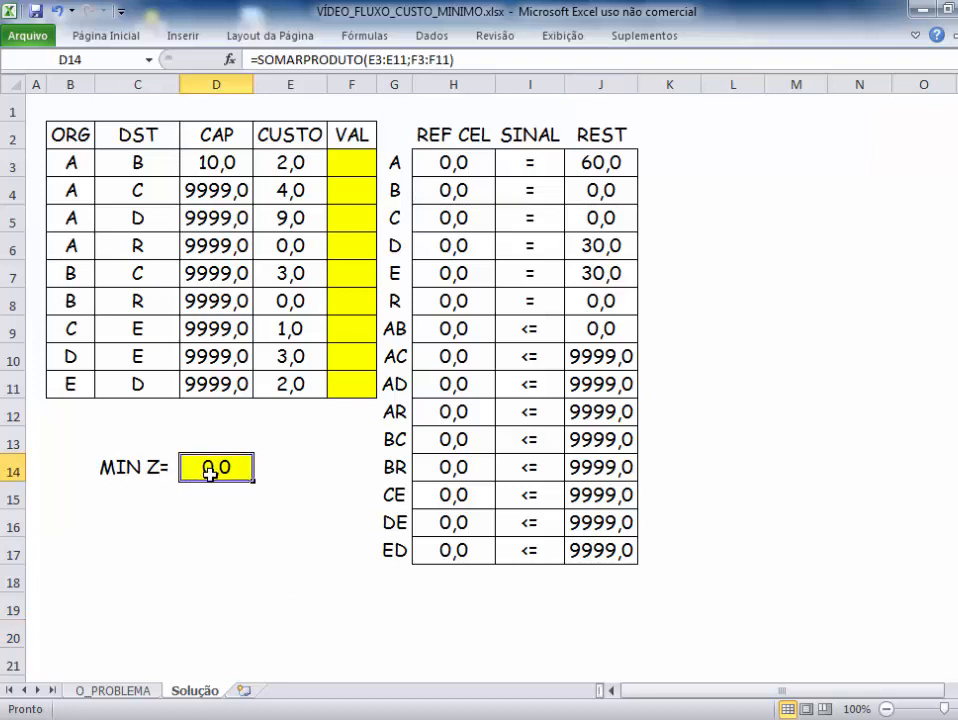
{"action": "key", "text": "F2"}
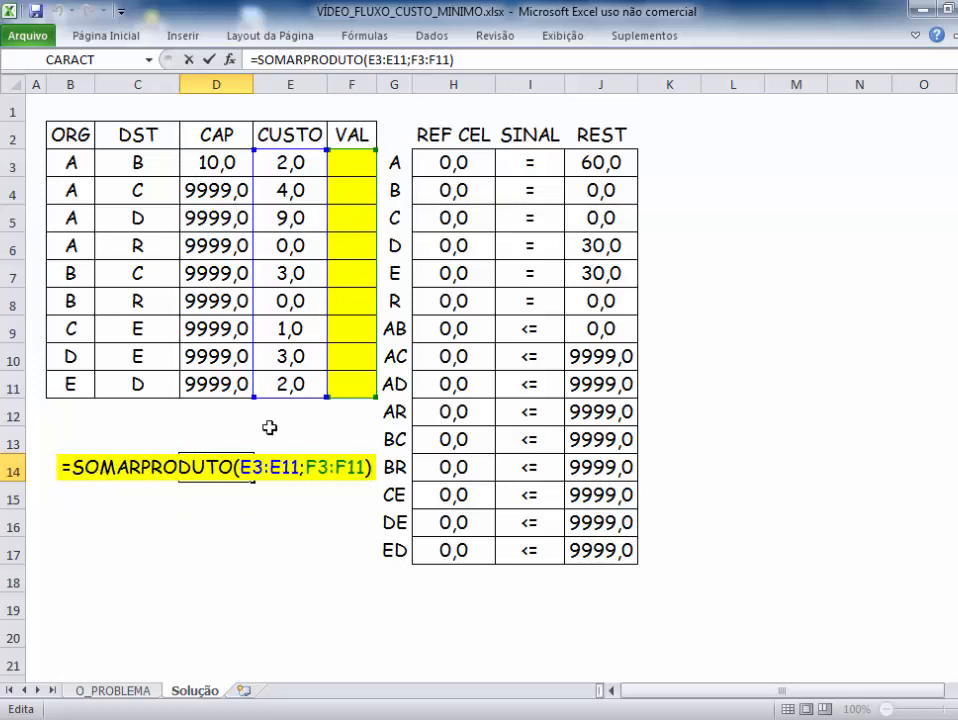
{"action": "key", "text": "Return"}
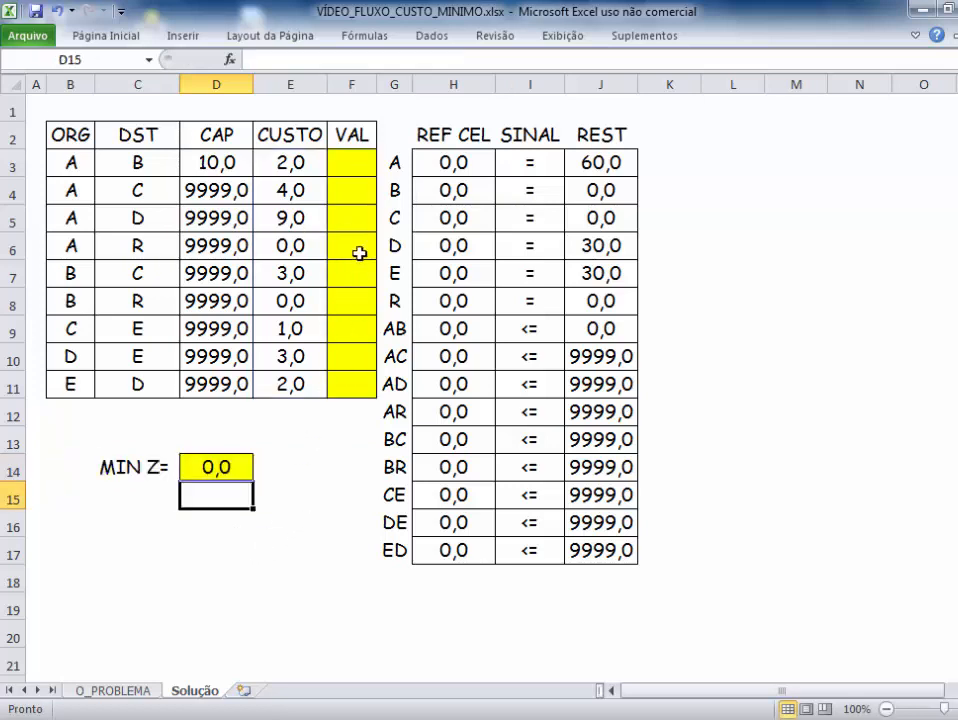
Go through the VAL decision-variable cells F3 to F11 for the arc flows
{"action": "left_click", "coordinate": [357, 162]}
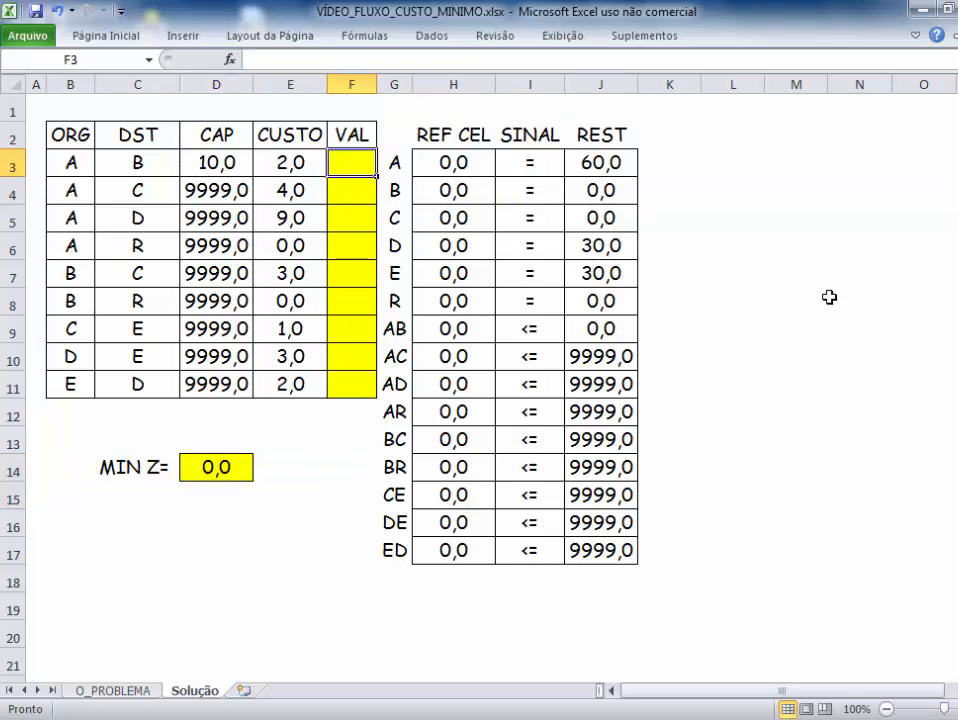
{"action": "key", "text": "Return"}
{"action": "key", "text": "Return"}
{"action": "key", "text": "Return"}
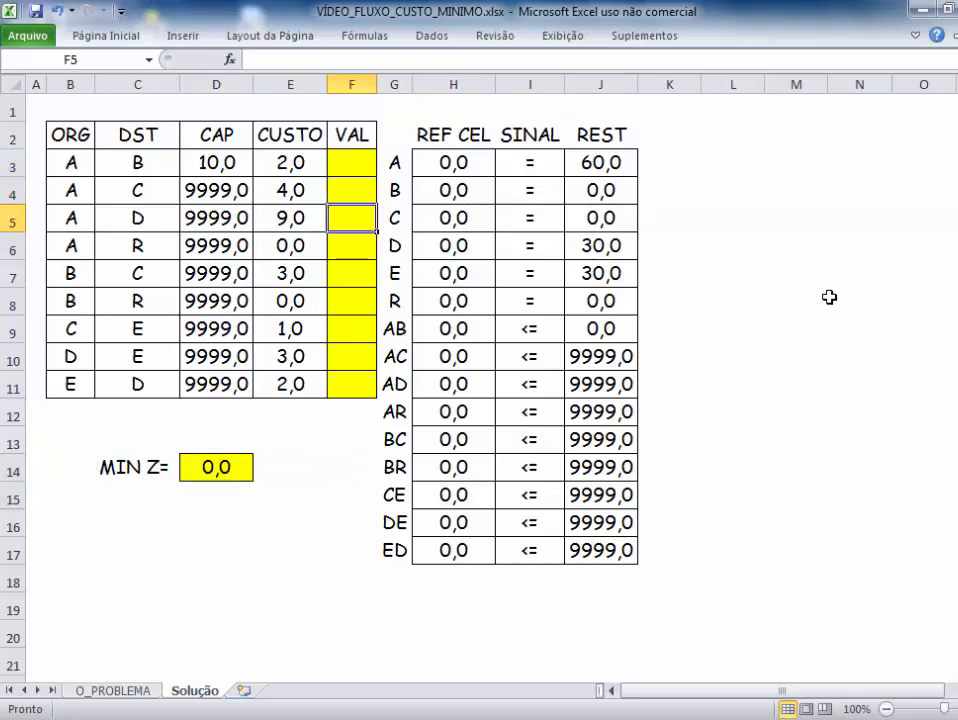
{"action": "key", "text": "Return"}
{"action": "key", "text": "Return"}
{"action": "key", "text": "Return"}
{"action": "key", "text": "Return"}
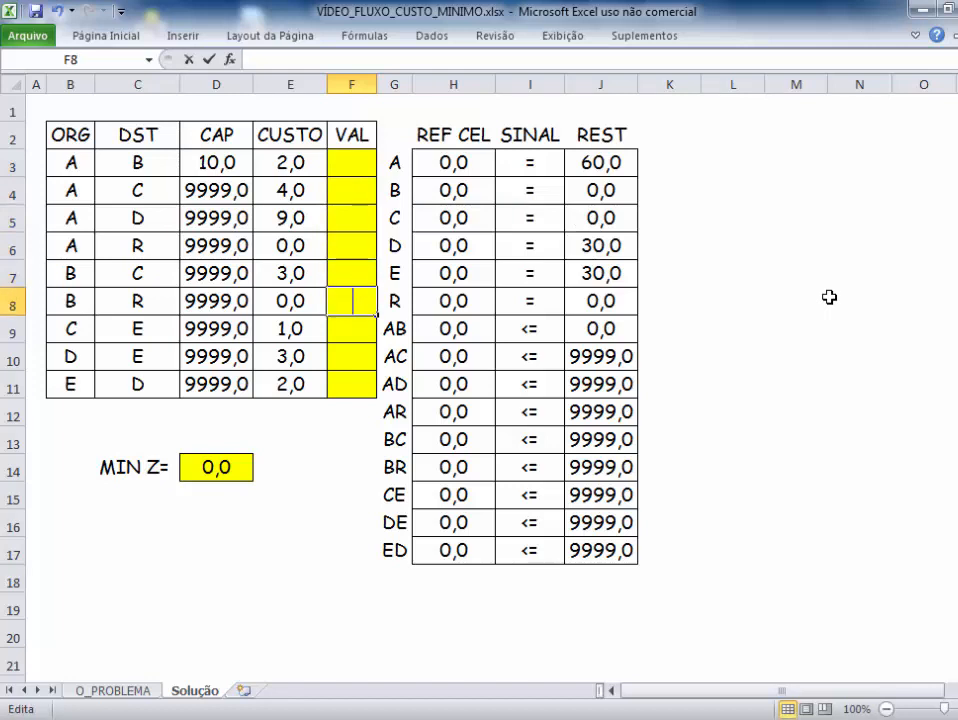
{"action": "key", "text": "Return"}
{"action": "key", "text": "Return"}
{"action": "key", "text": "Return"}
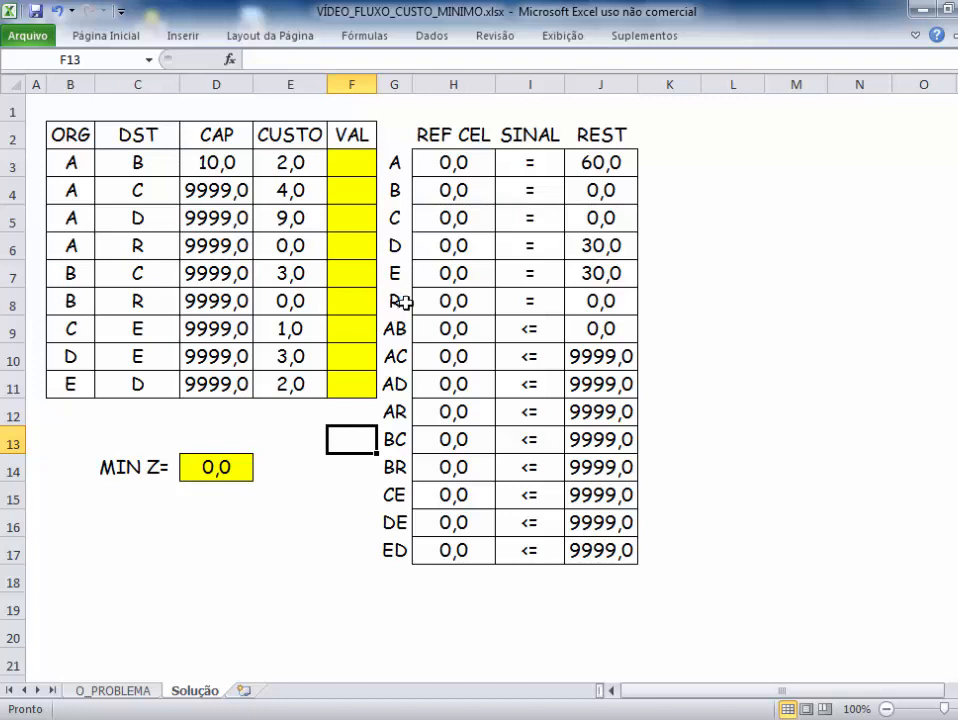
Inspect the REF CEL balance formulas for nodes A, B, C, D, E and R in H3 to H8
{"action": "left_click", "coordinate": [435, 164]}
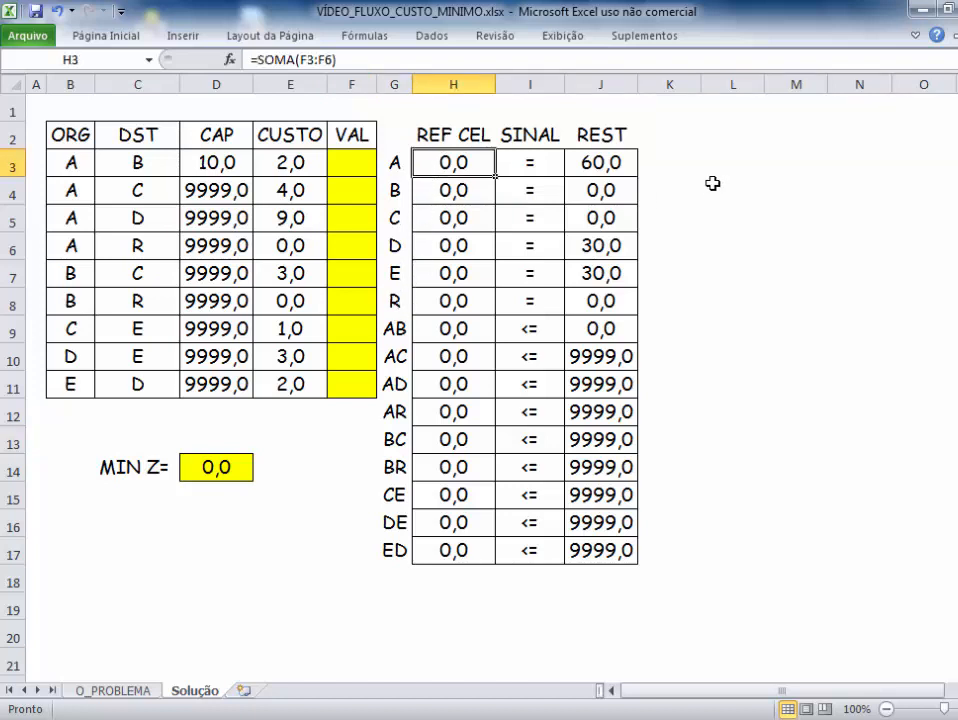
{"action": "key", "text": "F2"}
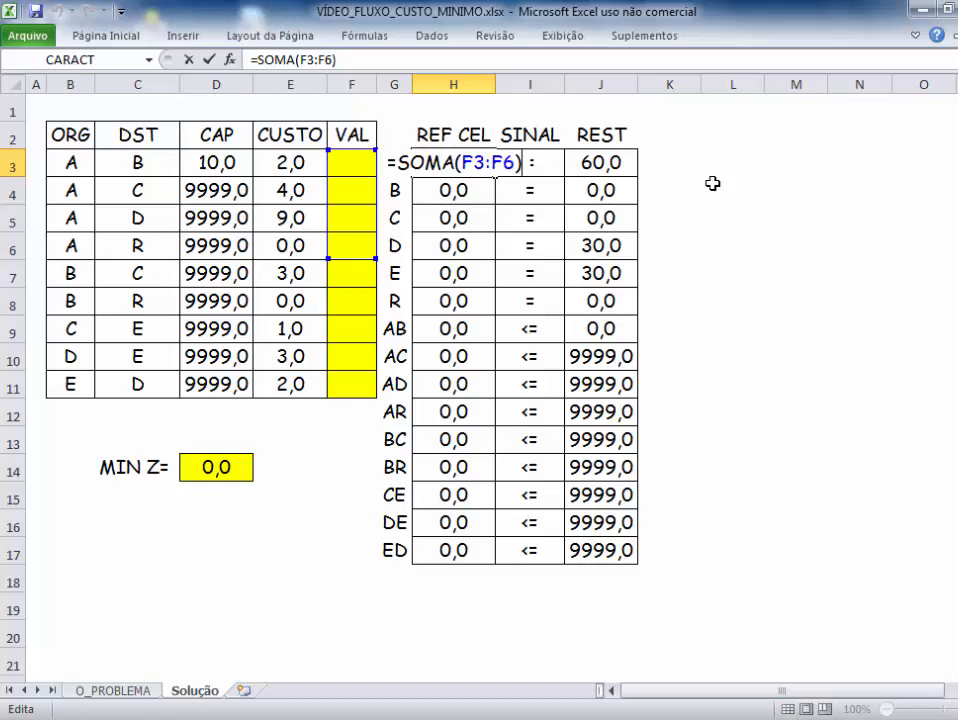
{"action": "key", "text": "Return"}
{"action": "key", "text": "F2"}
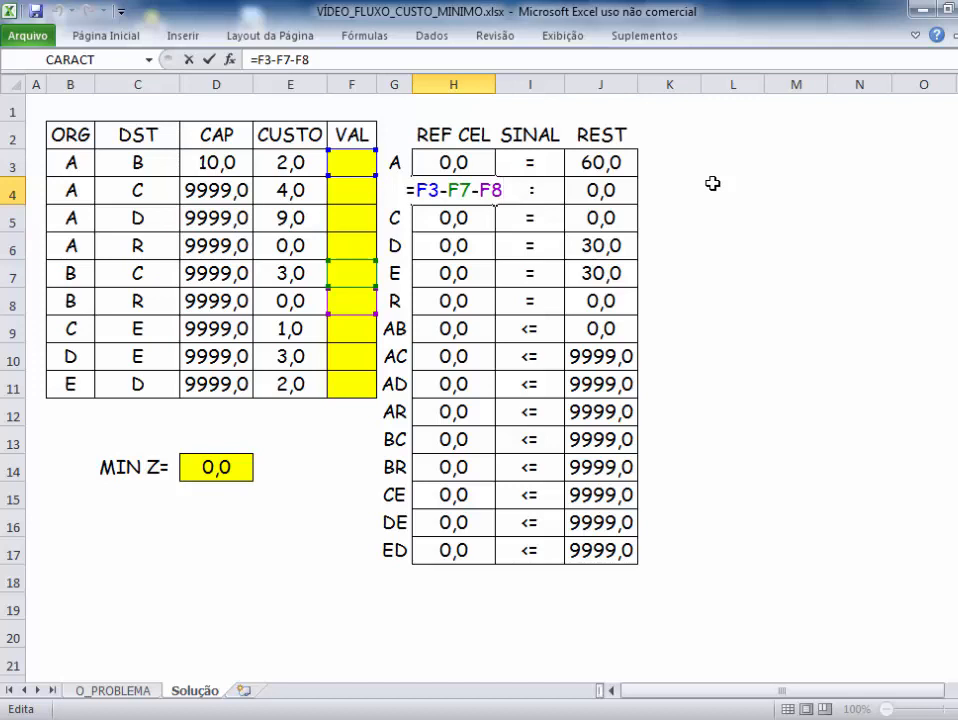
{"action": "key", "text": "Return"}
{"action": "key", "text": "F2"}
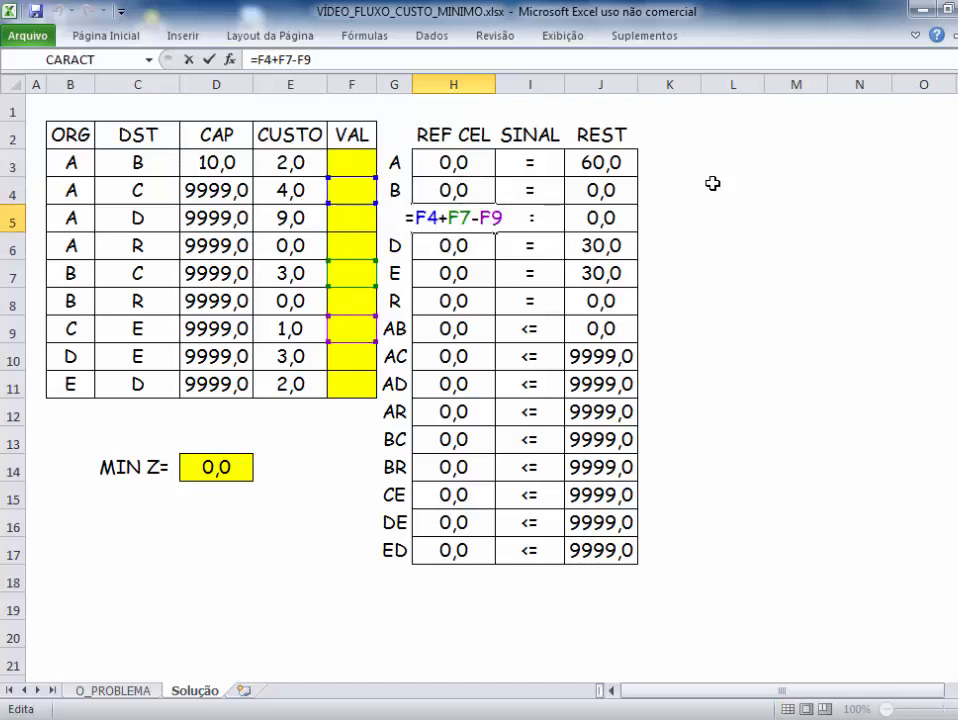
{"action": "key", "text": "Return"}
{"action": "key", "text": "F2"}
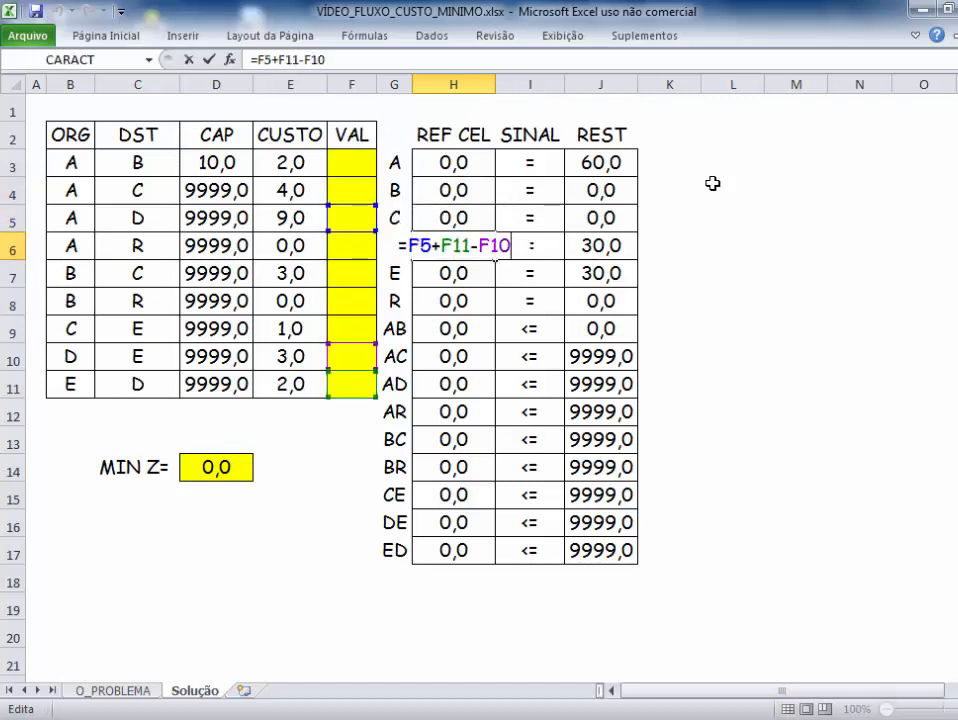
{"action": "key", "text": "Return"}
{"action": "key", "text": "F2"}
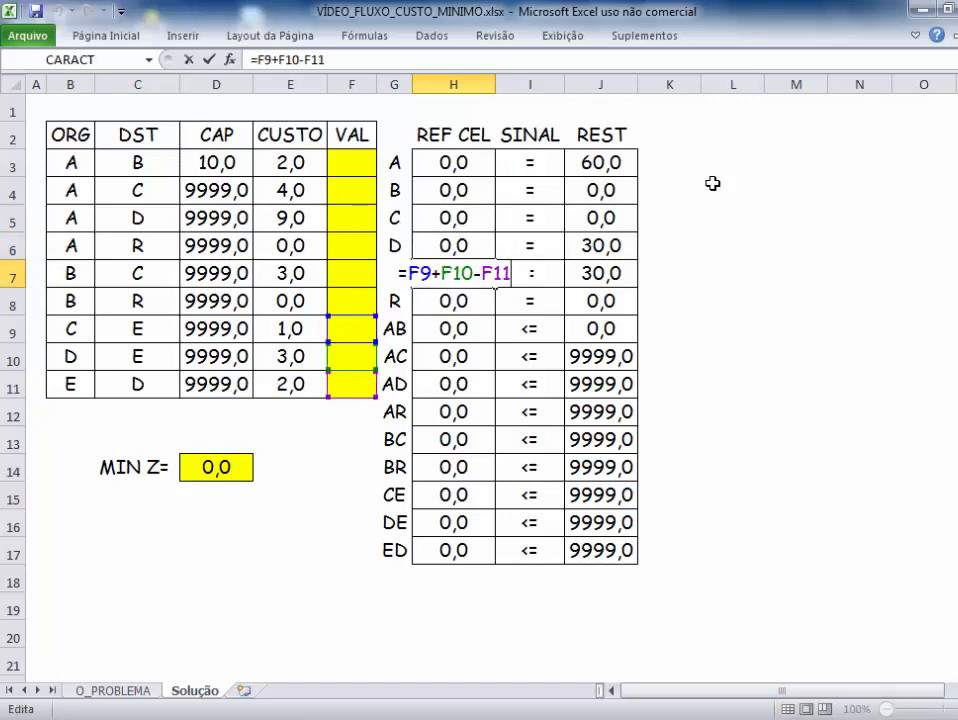
{"action": "key", "text": "Return"}
{"action": "key", "text": "F2"}
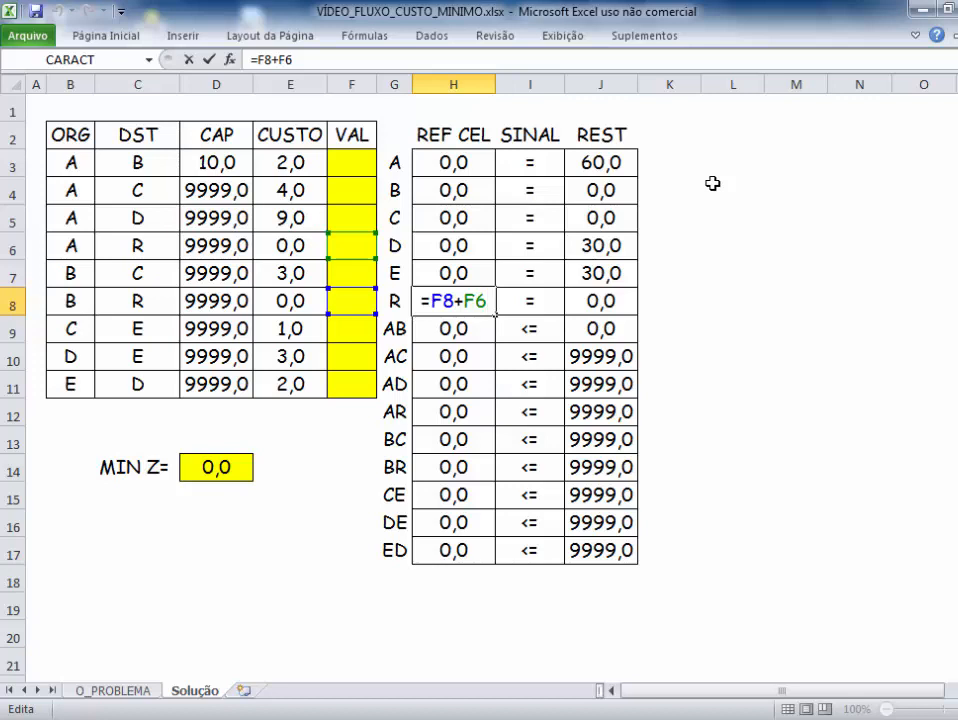
{"action": "key", "text": "Return"}
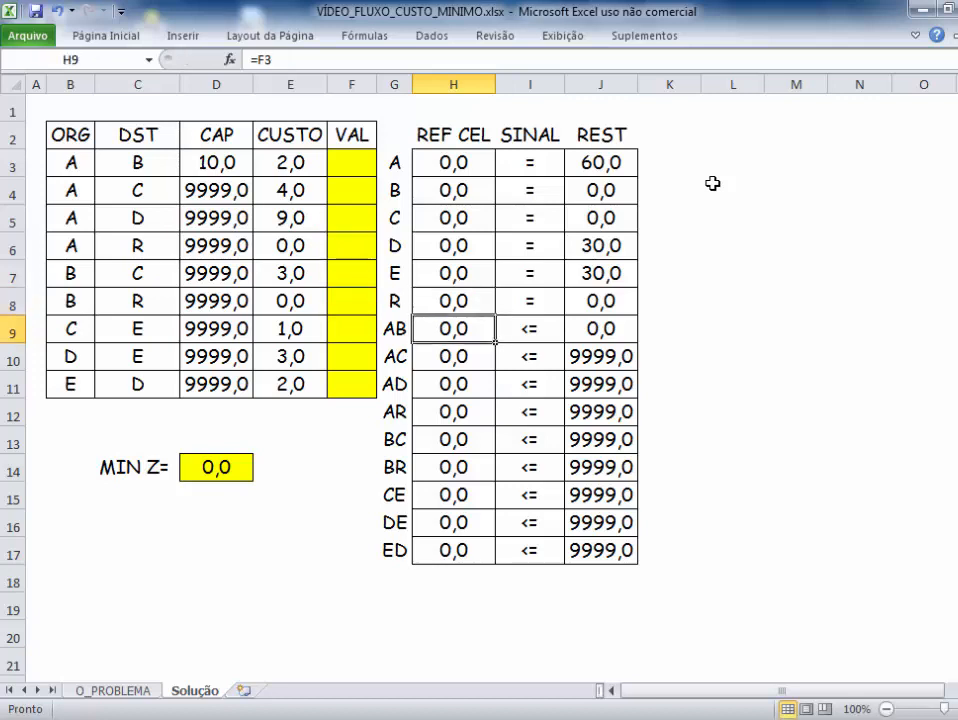
Inspect the REF CEL formulas for arcs AB through ED in H9 to H17
{"action": "key", "text": "F2"}
{"action": "key", "text": "Return"}
{"action": "key", "text": "F2"}
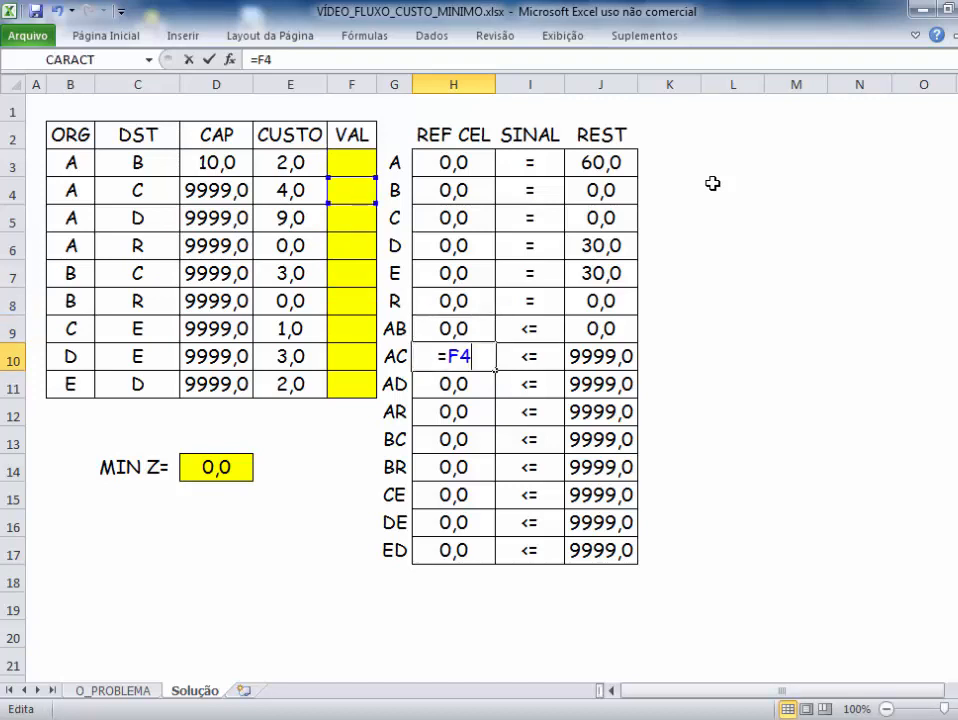
{"action": "key", "text": "Return"}
{"action": "key", "text": "F2"}
{"action": "key", "text": "Return"}
{"action": "key", "text": "F2"}
{"action": "key", "text": "Return"}
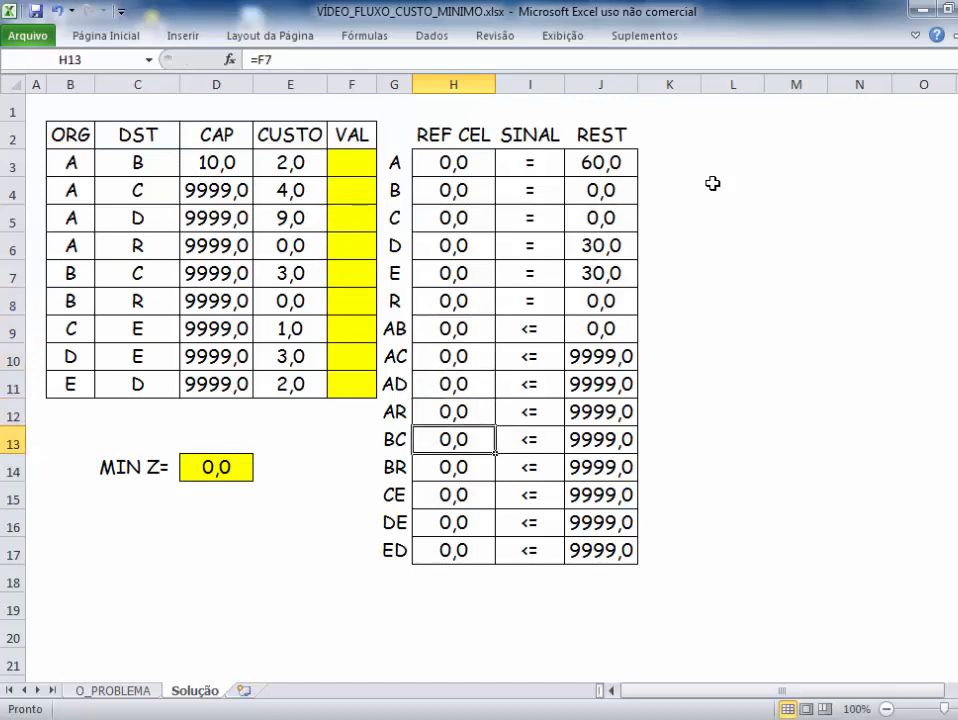
{"action": "key", "text": "F2"}
{"action": "key", "text": "Return"}
{"action": "key", "text": "F2"}
{"action": "key", "text": "Return"}
{"action": "key", "text": "F2"}
{"action": "key", "text": "Return"}
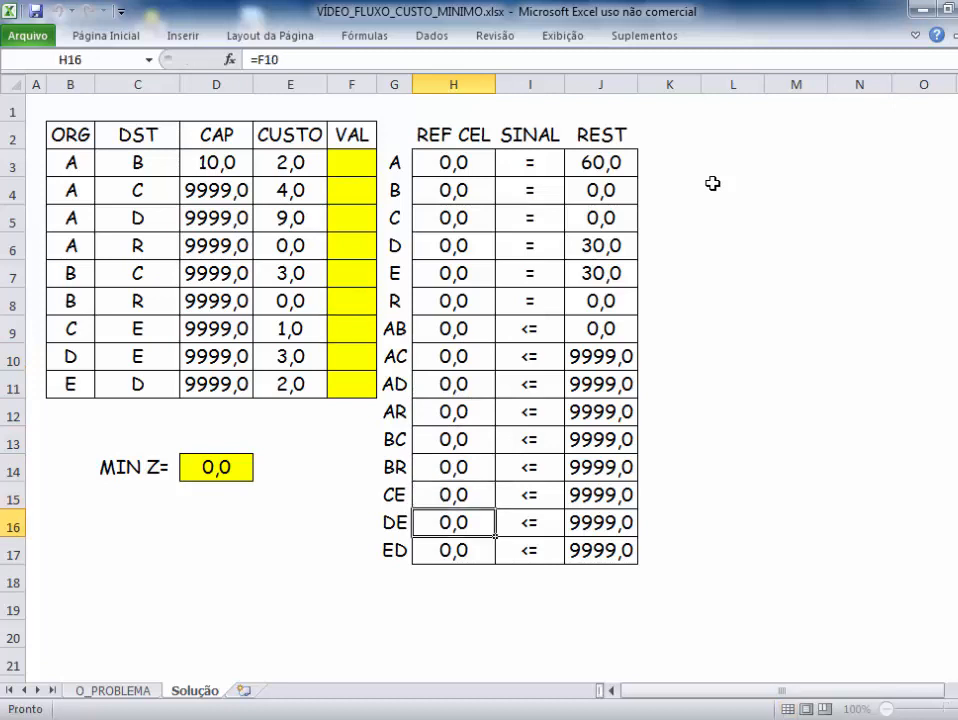
{"action": "key", "text": "F2"}
{"action": "key", "text": "Return"}
{"action": "key", "text": "F2"}
{"action": "key", "text": "Return"}
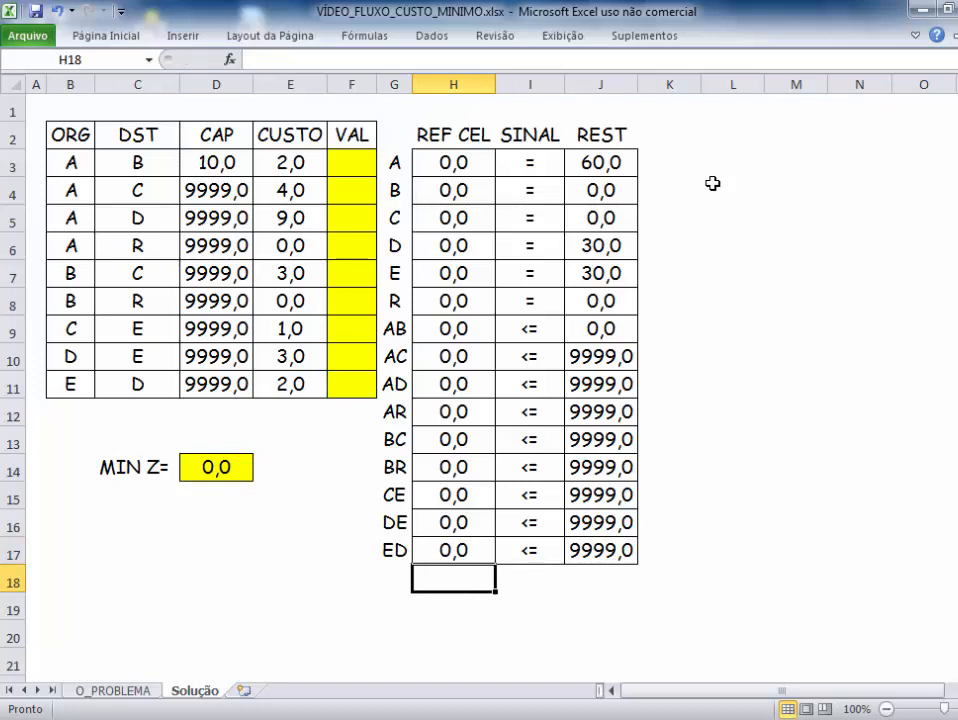
Review the REST values of the node constraints A through R in J3 to J8
{"action": "key", "text": "Up"}
{"action": "key", "text": "Up"}
{"action": "key", "text": "Up"}
{"action": "key", "text": "Up"}
{"action": "key", "text": "Up"}
{"action": "key", "text": "Up"}
{"action": "key", "text": "Up"}
{"action": "key", "text": "Up"}
{"action": "key", "text": "Up"}
{"action": "key", "text": "Up"}
{"action": "key", "text": "Up"}
{"action": "key", "text": "Up"}
{"action": "key", "text": "Up"}
{"action": "key", "text": "Up"}
{"action": "key", "text": "Up"}
{"action": "key", "text": "Up"}
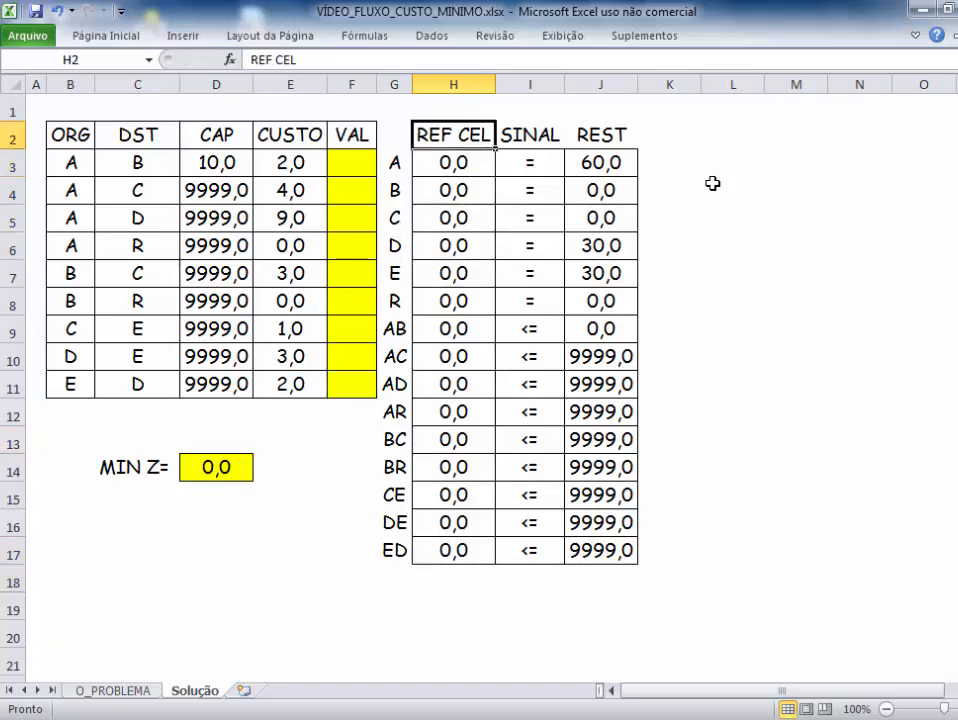
{"action": "key", "text": "Down"}
{"action": "key", "text": "Right"}
{"action": "key", "text": "Right"}
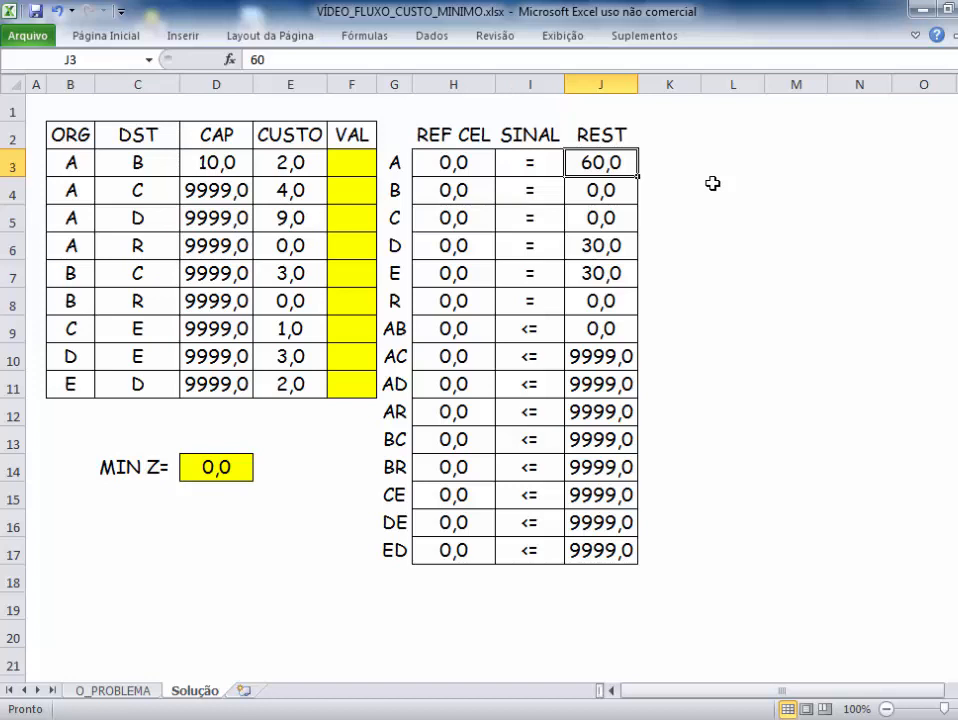
{"action": "key", "text": "Down"}
{"action": "key", "text": "Down"}
{"action": "key", "text": "Down"}
{"action": "key", "text": "Down"}
{"action": "key", "text": "Down"}
{"action": "key", "text": "Down"}
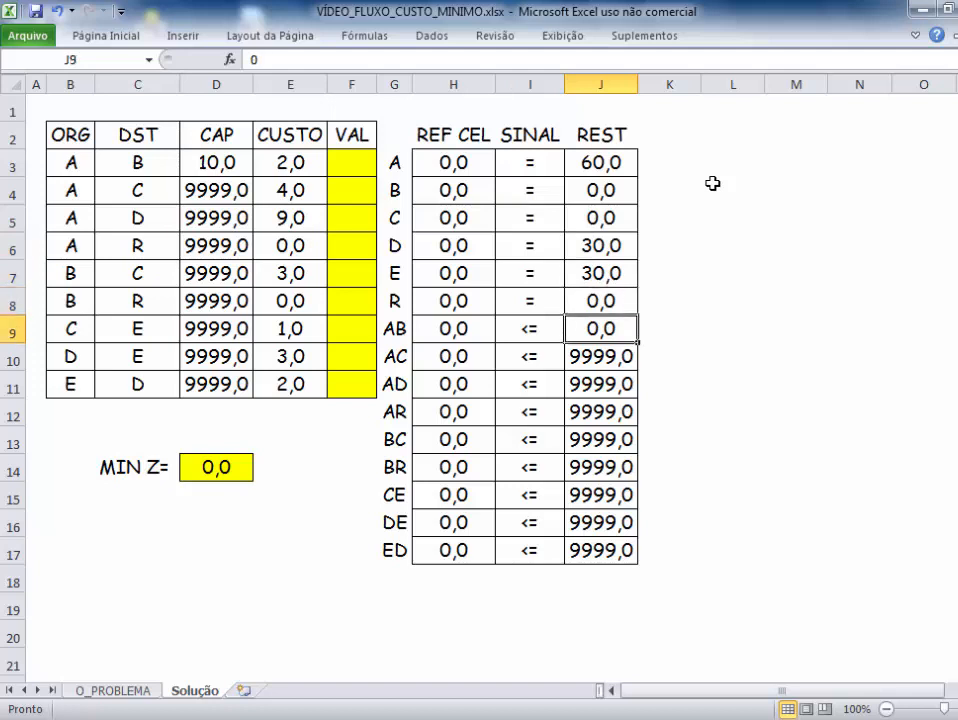
{"action": "key", "text": "Up"}
{"action": "key", "text": "Up"}
{"action": "key", "text": "Up"}
{"action": "key", "text": "Up"}
{"action": "key", "text": "Up"}
{"action": "key", "text": "Up"}
{"action": "key", "text": "Down"}
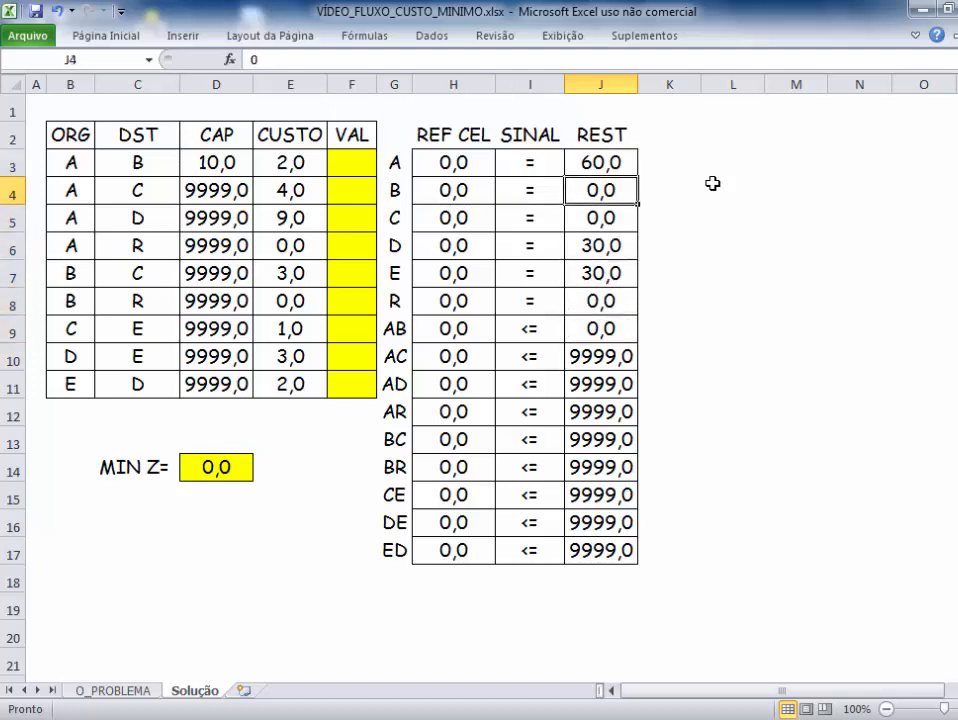
{"action": "key", "text": "Down"}
{"action": "key", "text": "Down"}
{"action": "key", "text": "Down"}
{"action": "key", "text": "Down"}
{"action": "key", "text": "Down"}
{"action": "key", "text": "Down"}
{"action": "key", "text": "Down"}
{"action": "key", "text": "Down"}
{"action": "key", "text": "Up"}
{"action": "key", "text": "Up"}
{"action": "key", "text": "Up"}
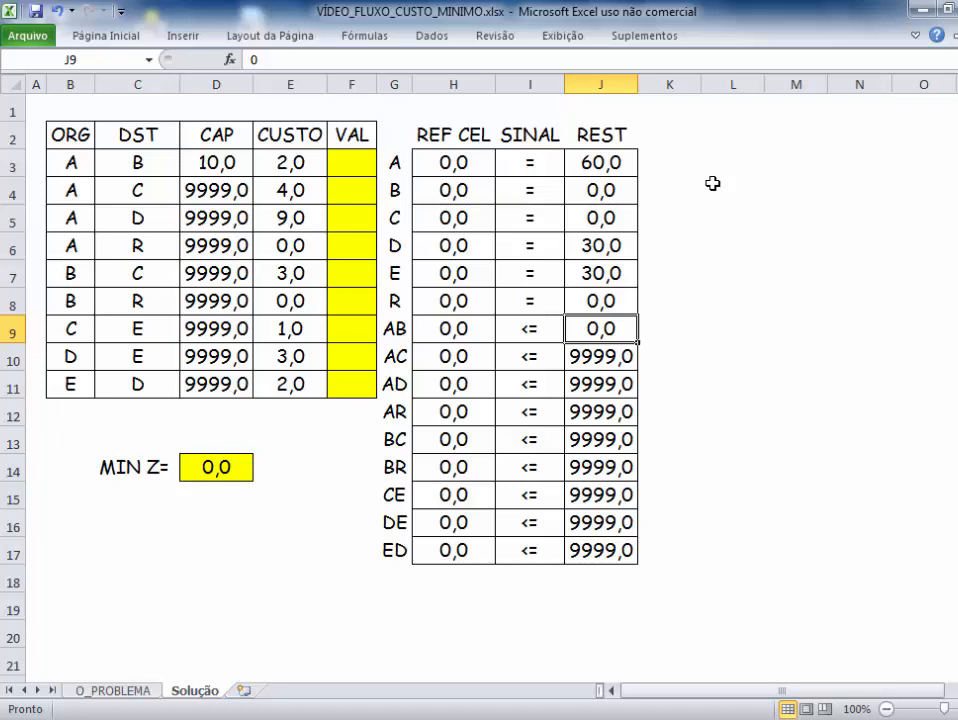
{"action": "key", "text": "Up"}
{"action": "key", "text": "shift+Up"}
{"action": "key", "text": "shift+Up"}
{"action": "key", "text": "shift+Up"}
{"action": "key", "text": "shift+Up"}
{"action": "key", "text": "shift+Up"}
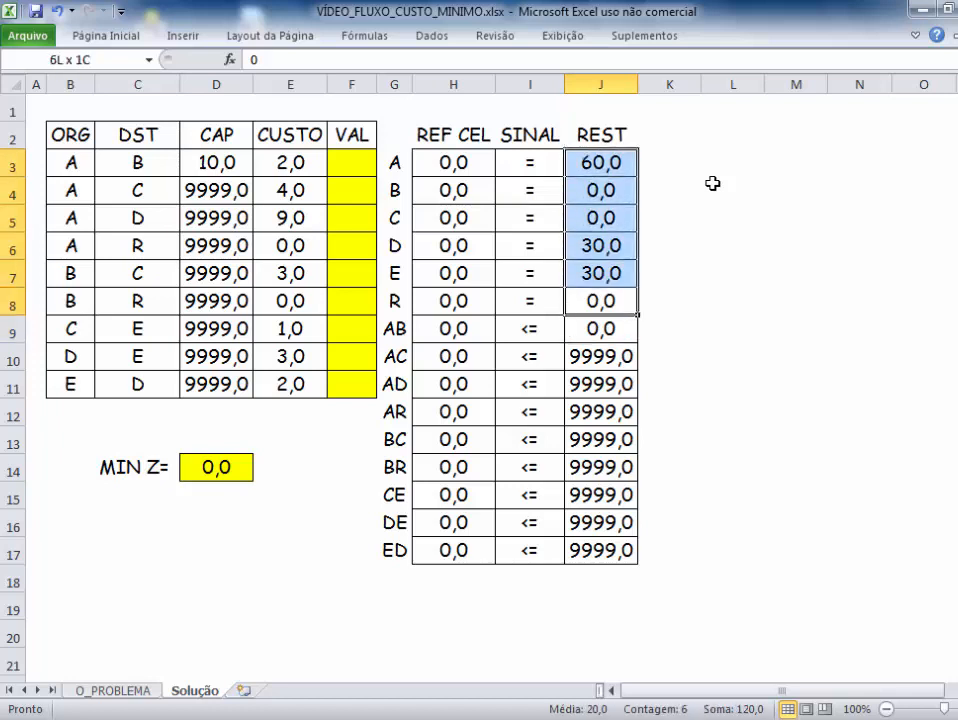
Review the REST capacity limits of the arc constraints in the lower part of column J
{"action": "key", "text": "Down"}
{"action": "key", "text": "Down"}
{"action": "key", "text": "Down"}
{"action": "key", "text": "Down"}
{"action": "key", "text": "Down"}
{"action": "key", "text": "Down"}
{"action": "key", "text": "Down"}
{"action": "key", "text": "Down"}
{"action": "key", "text": "Down"}
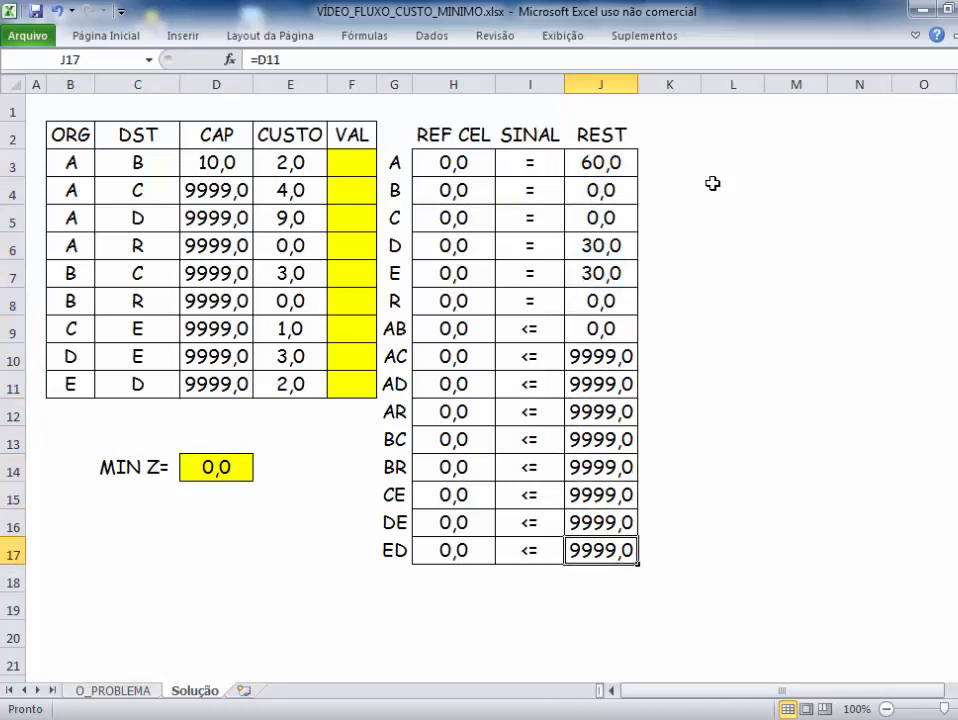
{"action": "key", "text": "Up"}
{"action": "key", "text": "Up"}
{"action": "key", "text": "Up"}
{"action": "key", "text": "Up"}
{"action": "key", "text": "Up"}
{"action": "key", "text": "Up"}
{"action": "key", "text": "Up"}
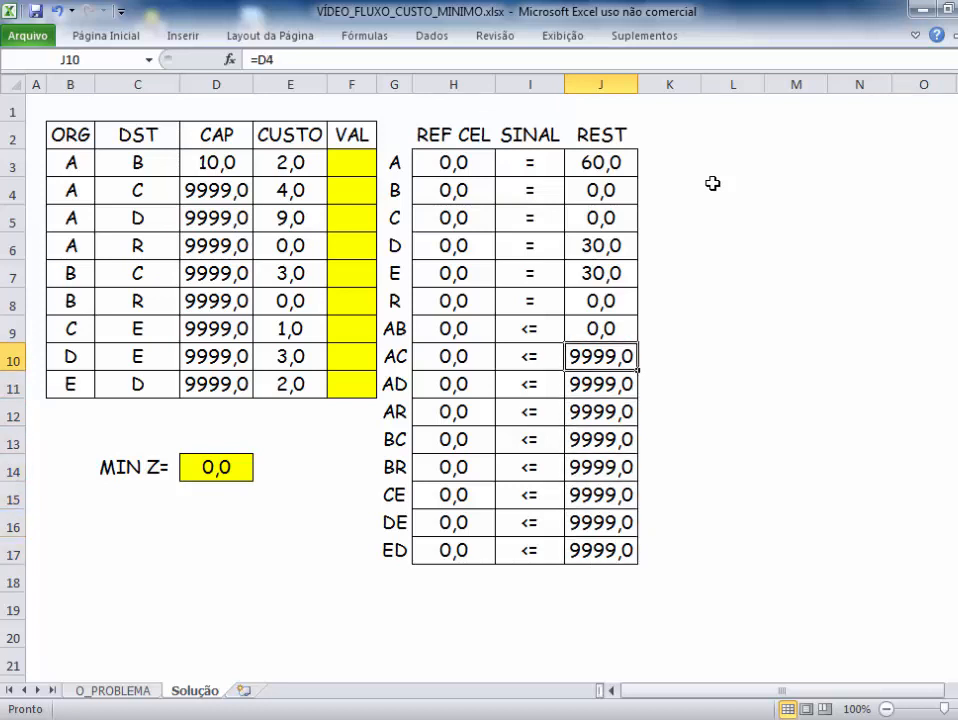
Set the REST value of arc AB in J9 to 10
{"action": "key", "text": "Up"}
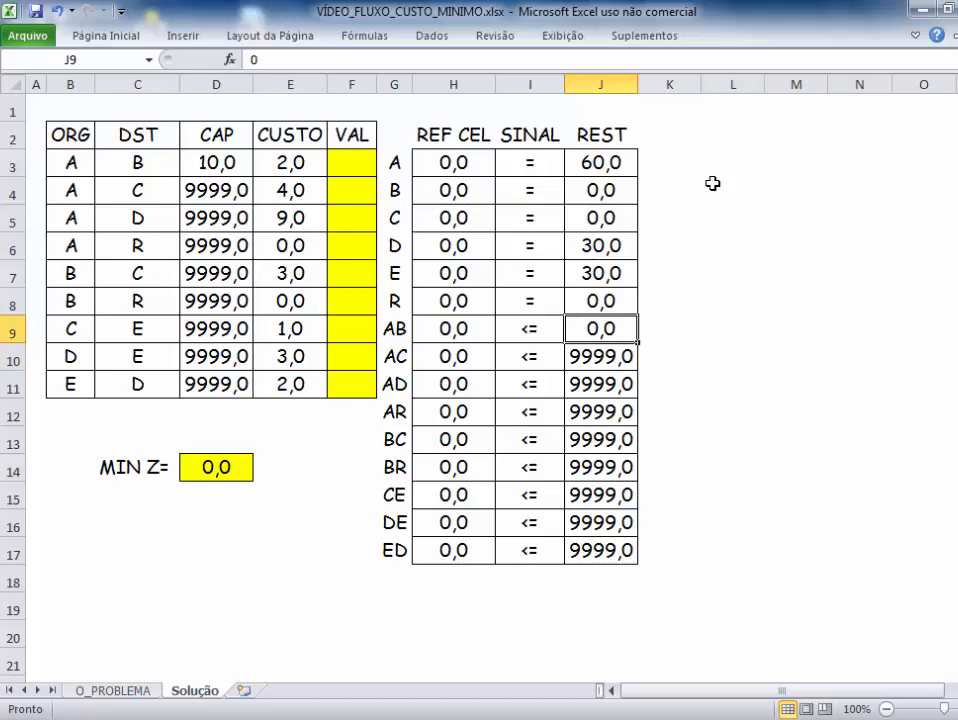
{"action": "type", "text": "10"}
{"action": "key", "text": "Return"}
{"action": "key", "text": "Up"}
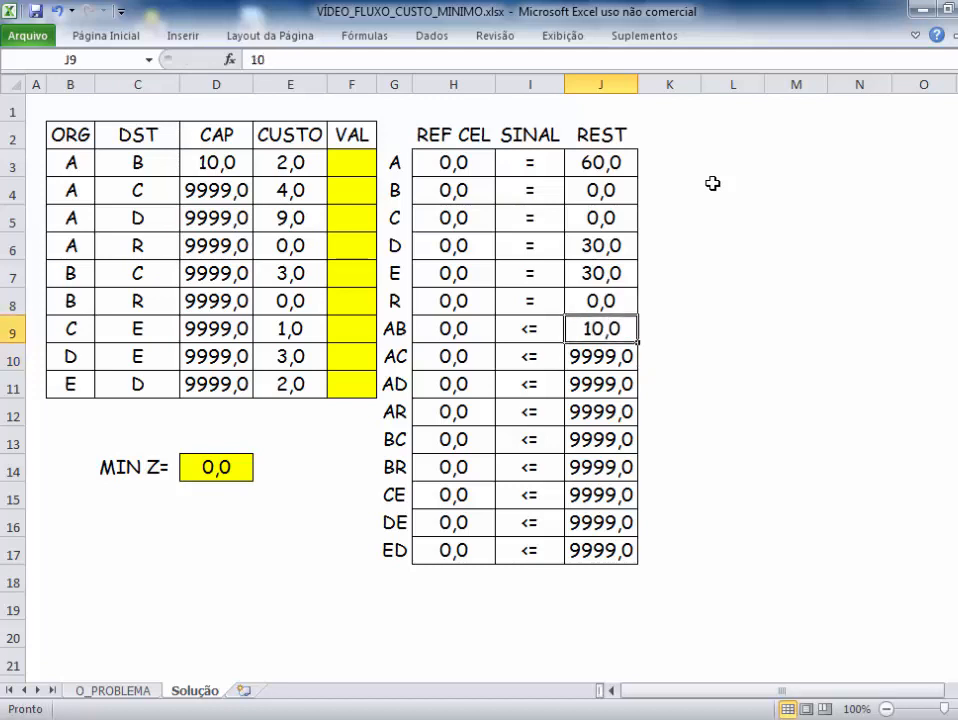
Link the REST value of arc AB in J9 to its capacity with the formula =D3
{"action": "key", "text": "Down"}
{"action": "key", "text": "Up"}
{"action": "type", "text": "="}
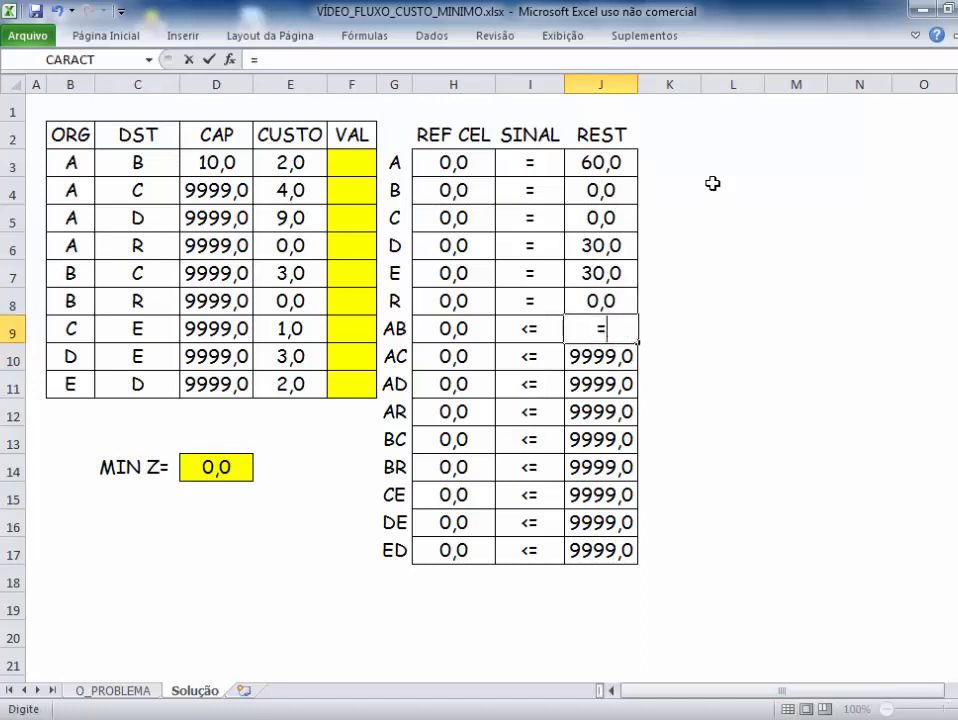
{"action": "left_click", "coordinate": [221, 157]}
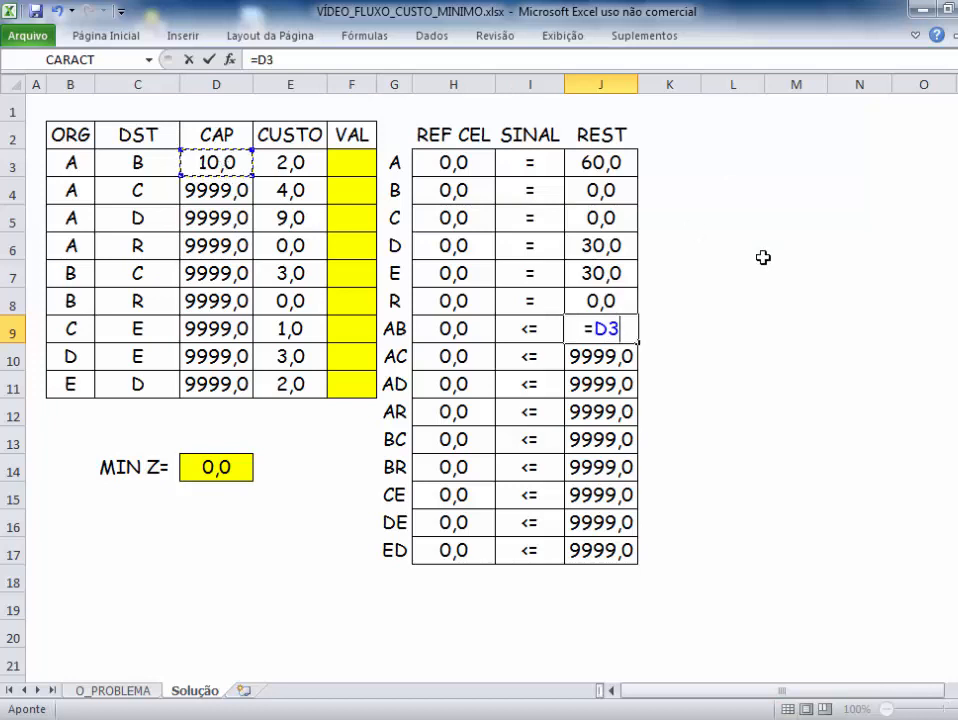
{"action": "key", "text": "Return"}
Check the capacity references in the REST formulas of arcs AC through ED in J10 to J17
{"action": "key", "text": "F2"}
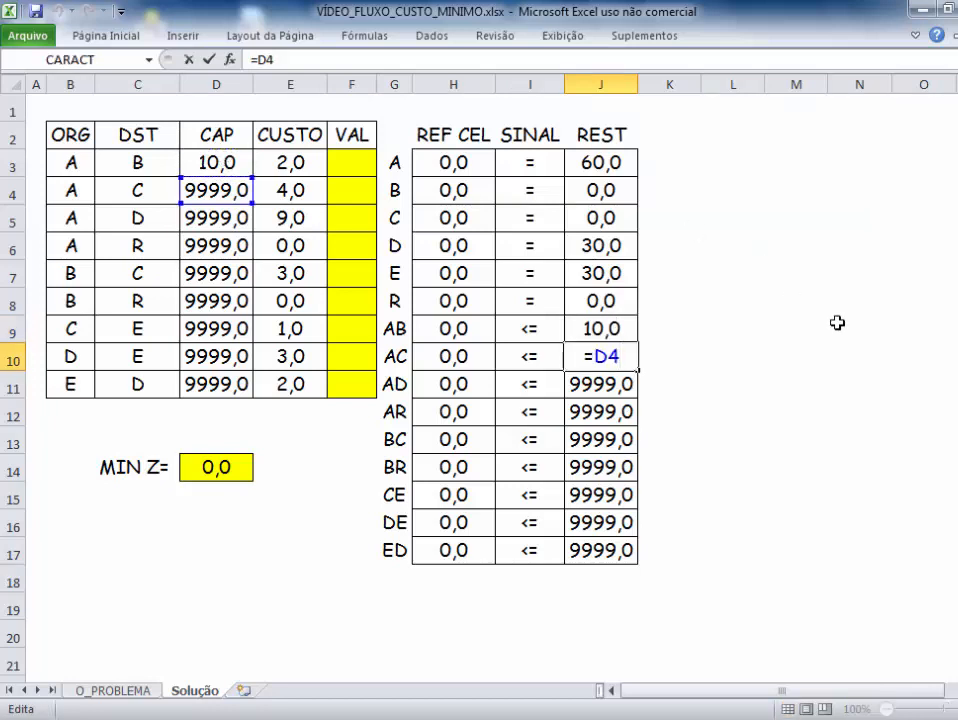
{"action": "key", "text": "Return"}
{"action": "key", "text": "F2"}
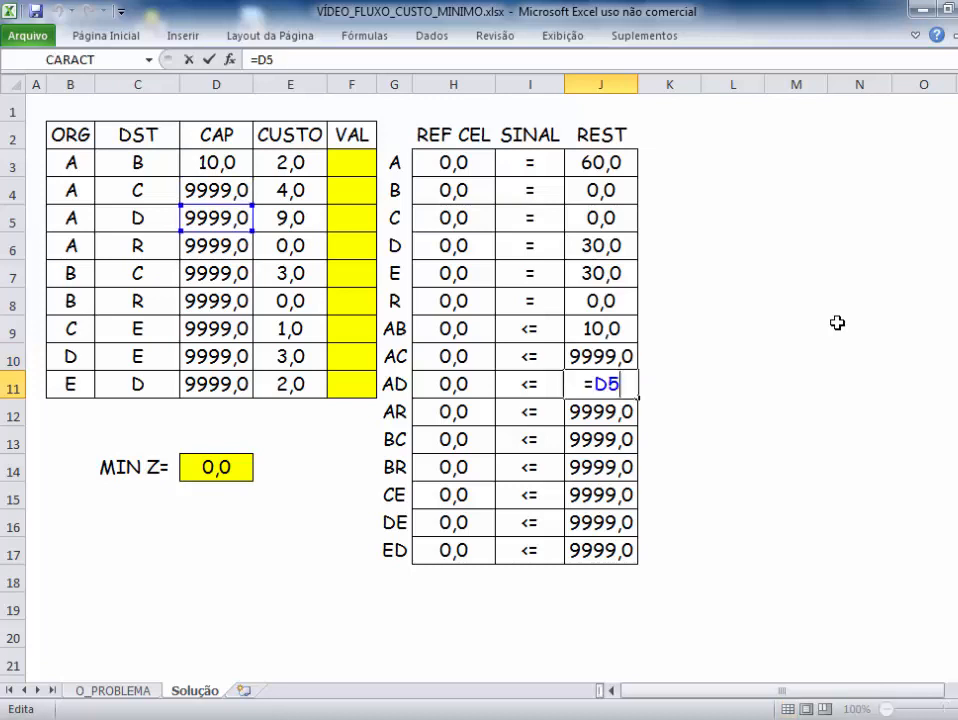
{"action": "key", "text": "Return"}
{"action": "key", "text": "F2"}
{"action": "key", "text": "Return"}
{"action": "key", "text": "F2"}
{"action": "key", "text": "Return"}
{"action": "key", "text": "F2"}
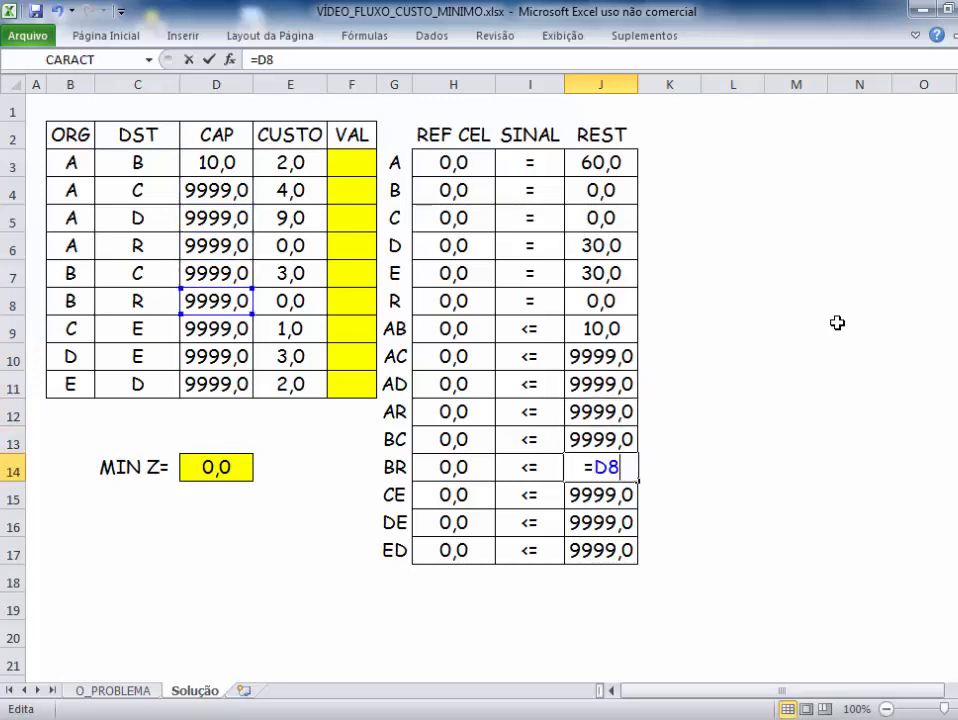
{"action": "key", "text": "Return"}
{"action": "key", "text": "F2"}
{"action": "key", "text": "Return"}
{"action": "key", "text": "F2"}
{"action": "key", "text": "Return"}
{"action": "key", "text": "F2"}
{"action": "key", "text": "Return"}
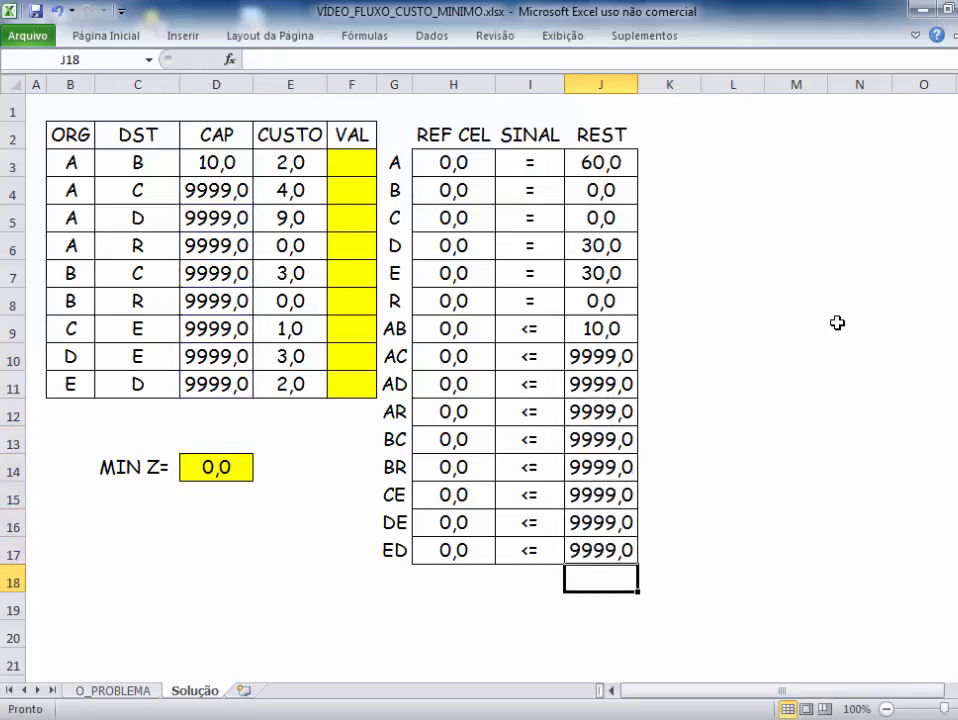
Recheck the REST formulas of all arc constraints from AB to ED in J9 to J17 against the CAP column
{"action": "key", "text": "Up"}
{"action": "key", "text": "Up"}
{"action": "key", "text": "Up"}
{"action": "key", "text": "Up"}
{"action": "key", "text": "Up"}
{"action": "key", "text": "Up"}
{"action": "key", "text": "Up"}
{"action": "key", "text": "Up"}
{"action": "key", "text": "Up"}
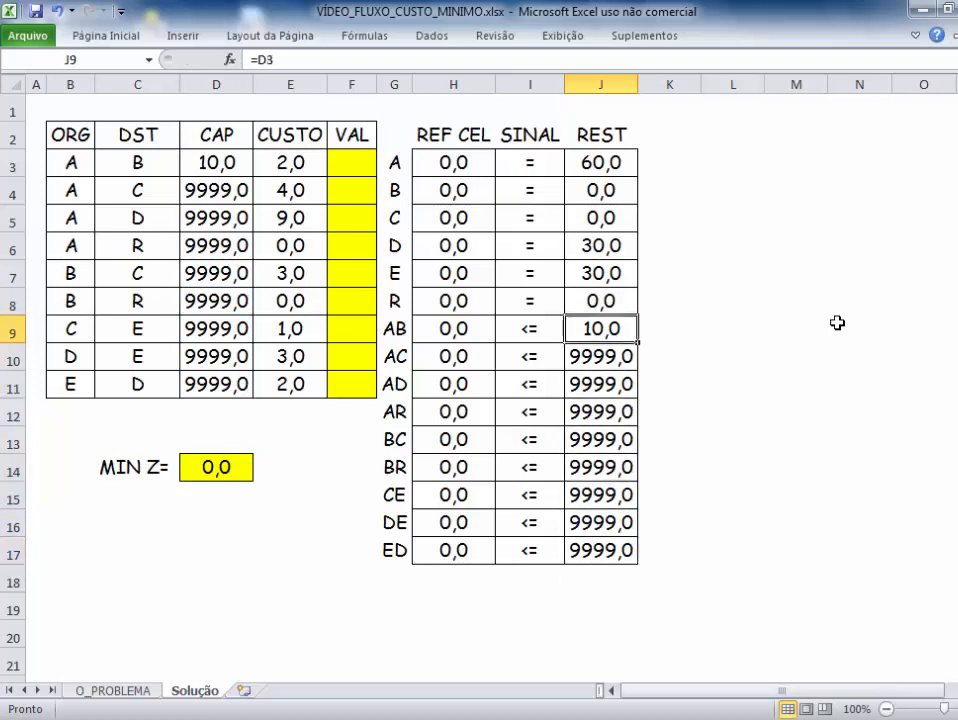
{"action": "key", "text": "F2"}
{"action": "key", "text": "Return"}
{"action": "key", "text": "F2"}
{"action": "key", "text": "Return"}
{"action": "key", "text": "F2"}
{"action": "key", "text": "Return"}
{"action": "key", "text": "F2"}
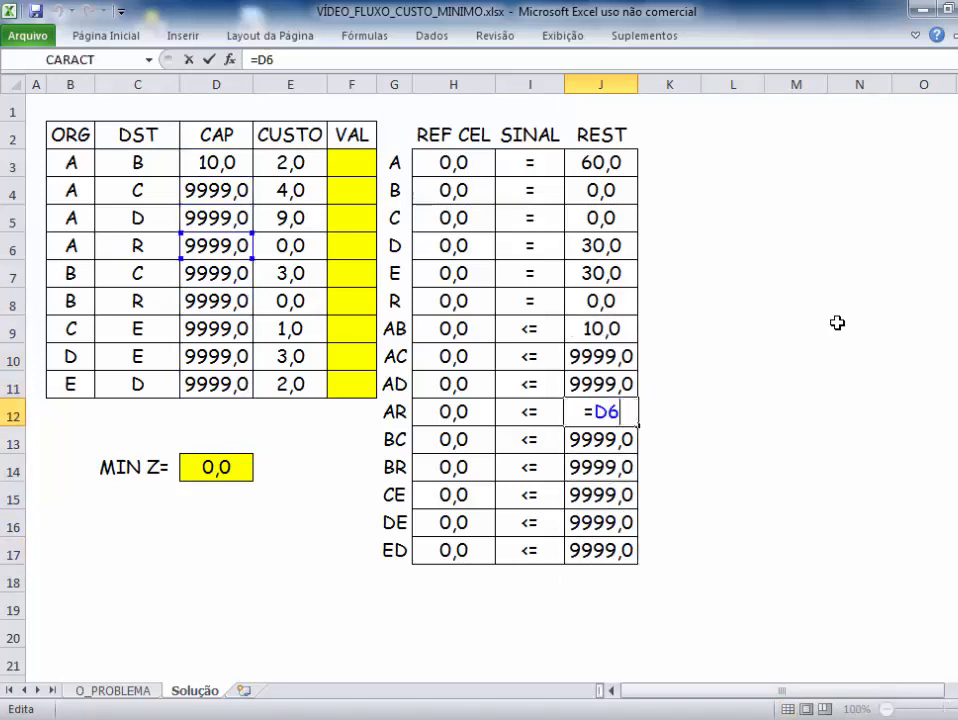
{"action": "key", "text": "Return"}
{"action": "key", "text": "F2"}
{"action": "key", "text": "Return"}
{"action": "key", "text": "F2"}
{"action": "key", "text": "Return"}
{"action": "key", "text": "F2"}
{"action": "key", "text": "Return"}
{"action": "key", "text": "F2"}
{"action": "key", "text": "Return"}
{"action": "key", "text": "F2"}
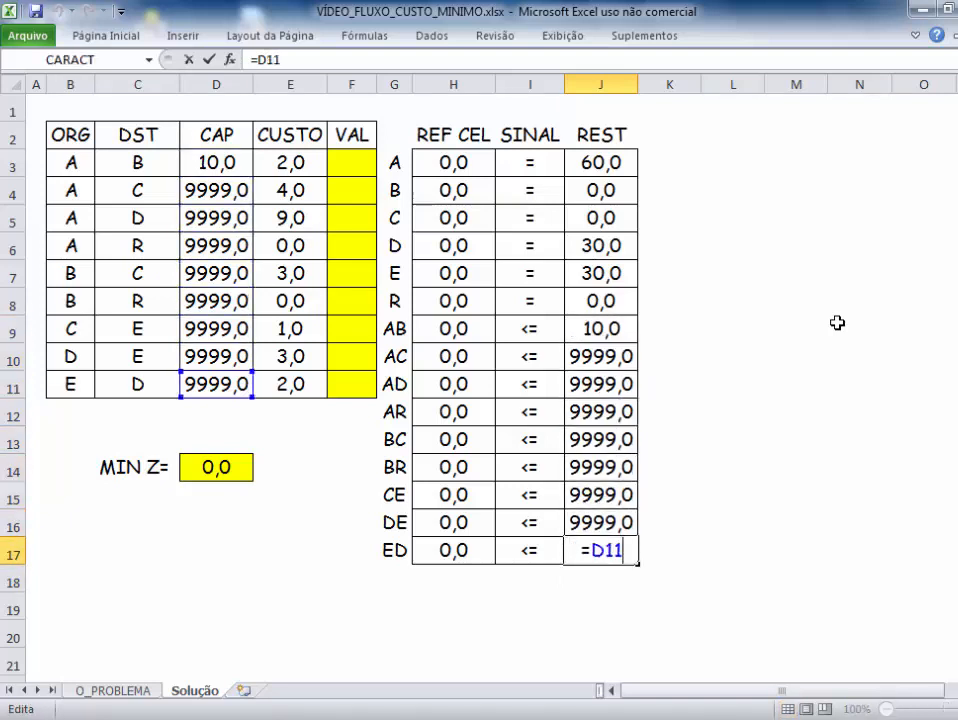
{"action": "key", "text": "Return"}
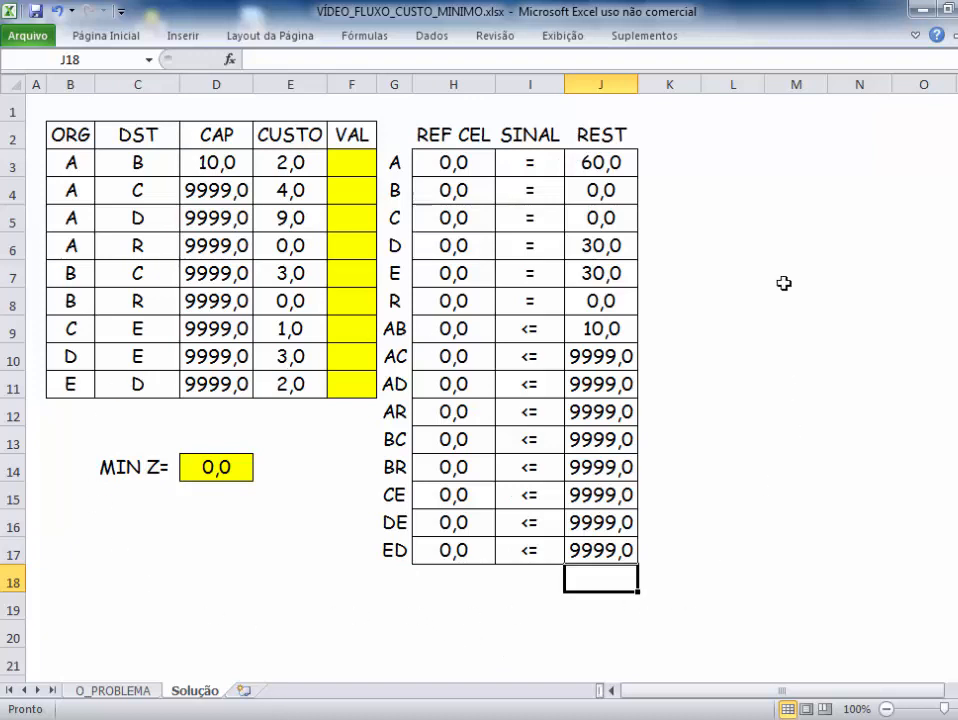
Open Solver and define the problem as minimizing cell D14 by changing the VAL cells F3:F11
{"action": "left_click", "coordinate": [435, 40]}
{"action": "left_click", "coordinate": [857, 62]}
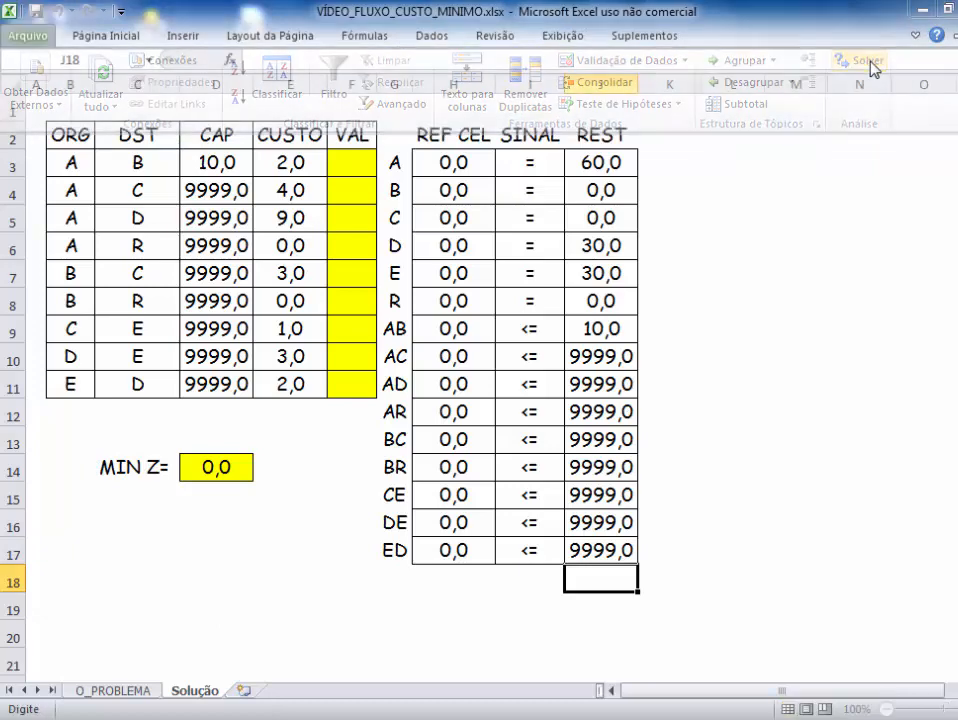
{"action": "left_click_drag", "start_coordinate": [523, 155], "coordinate": [623, 364]}
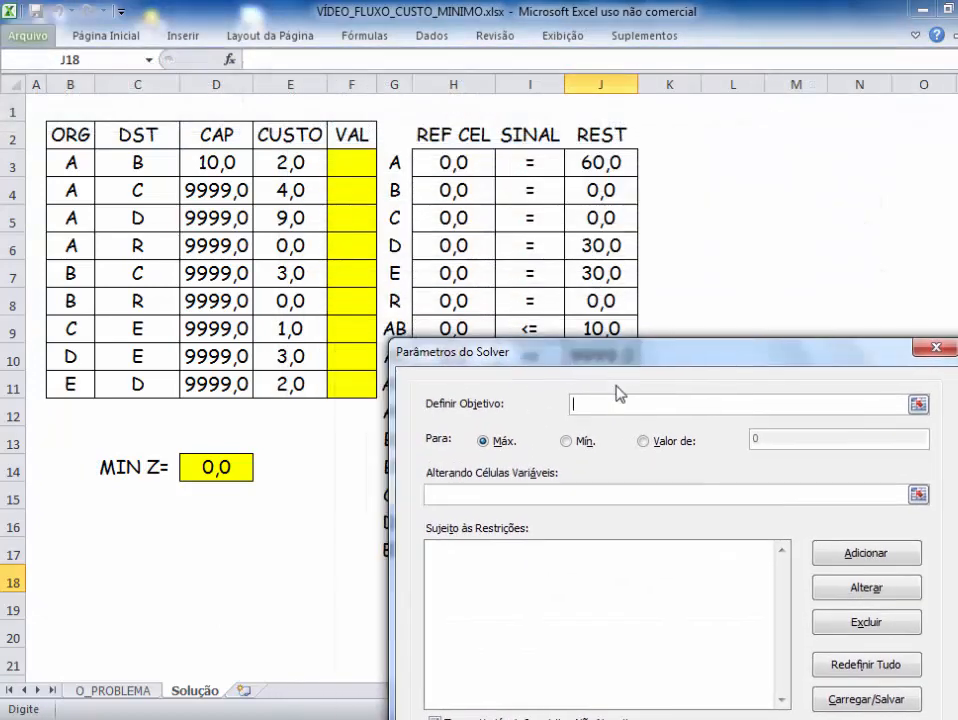
{"action": "left_click", "coordinate": [213, 466]}
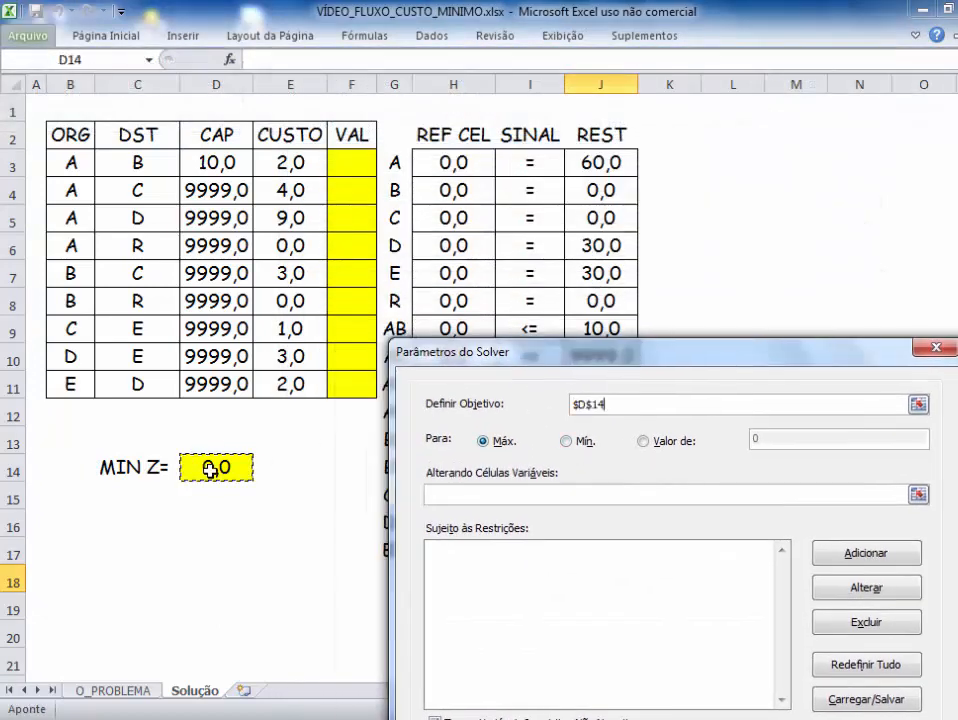
{"action": "left_click", "coordinate": [565, 441]}
{"action": "left_click", "coordinate": [485, 490]}
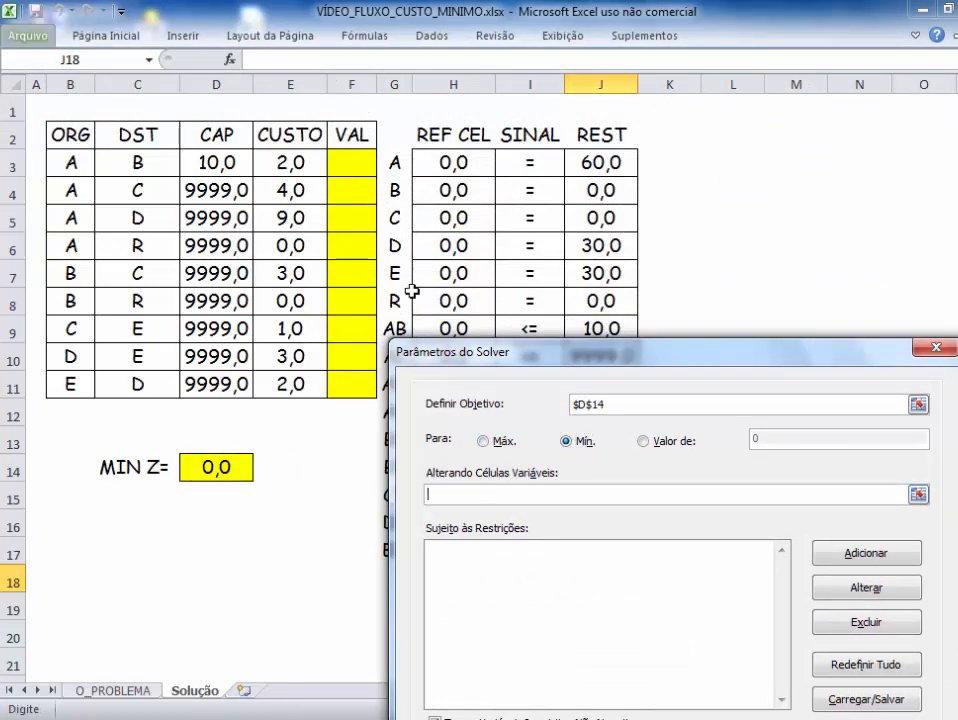
{"action": "left_click_drag", "start_coordinate": [357, 162], "coordinate": [358, 384]}
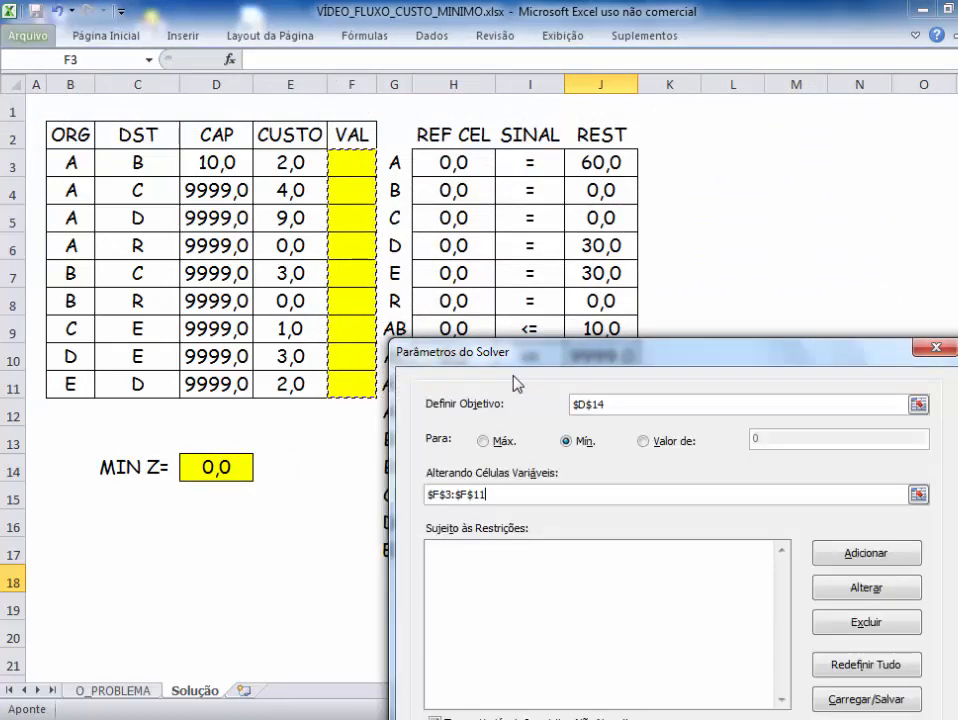
Add the node balance constraint H3:H8 = J3:J8 to the Solver model
{"action": "left_click_drag", "start_coordinate": [515, 381], "coordinate": [630, 100]}
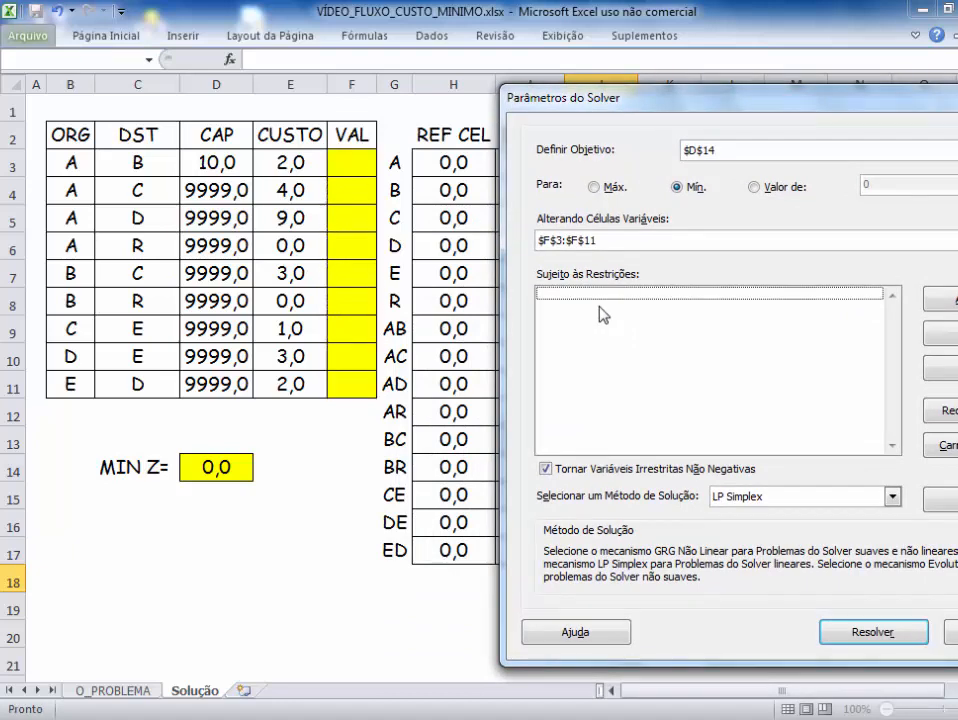
{"action": "left_click", "coordinate": [940, 300]}
{"action": "left_click_drag", "start_coordinate": [815, 312], "coordinate": [585, 344]}
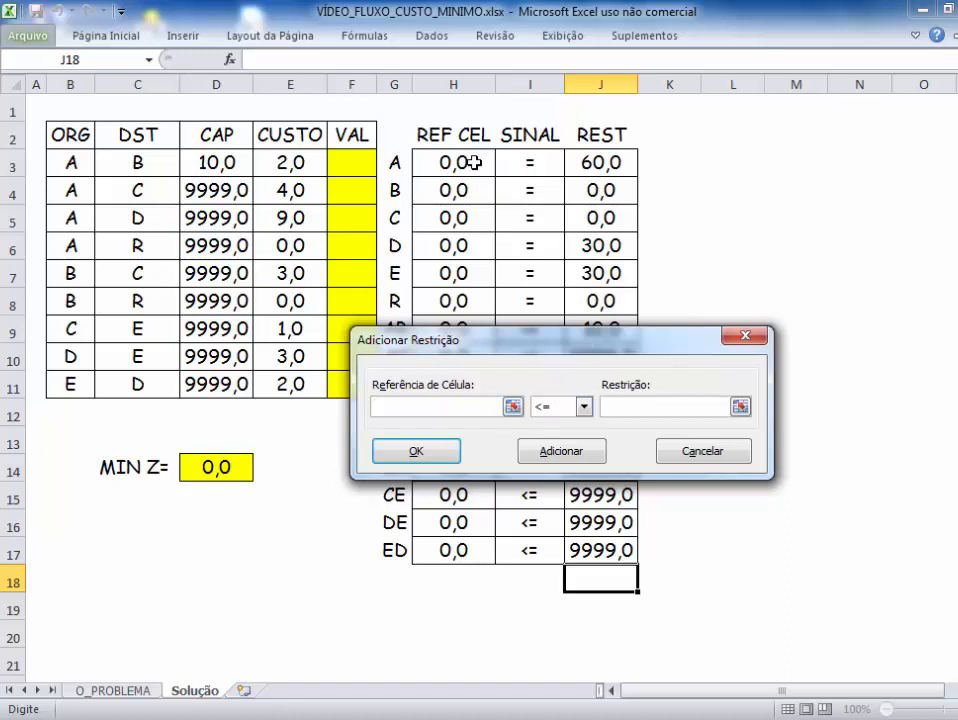
{"action": "left_click_drag", "start_coordinate": [468, 160], "coordinate": [484, 318]}
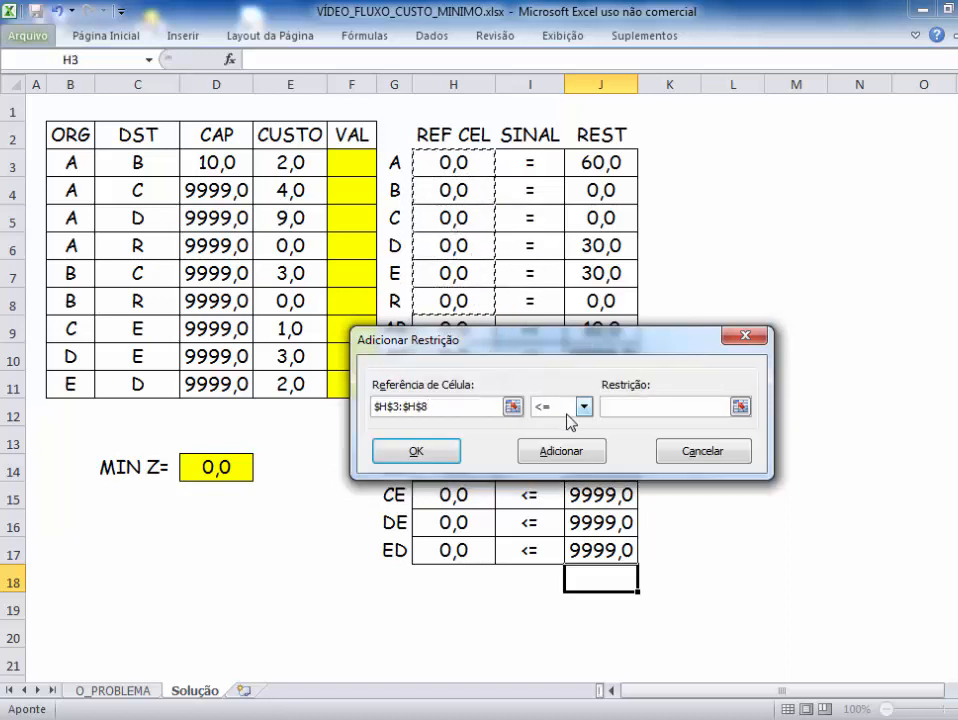
{"action": "left_click", "coordinate": [583, 406]}
{"action": "left_click", "coordinate": [552, 438]}
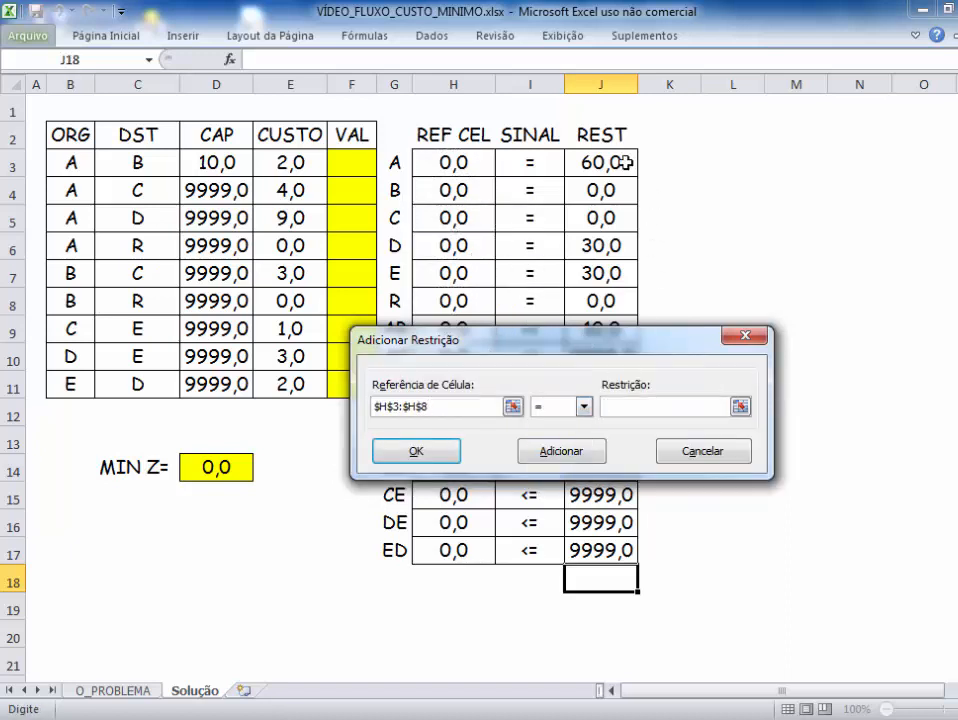
{"action": "left_click_drag", "start_coordinate": [622, 162], "coordinate": [624, 300]}
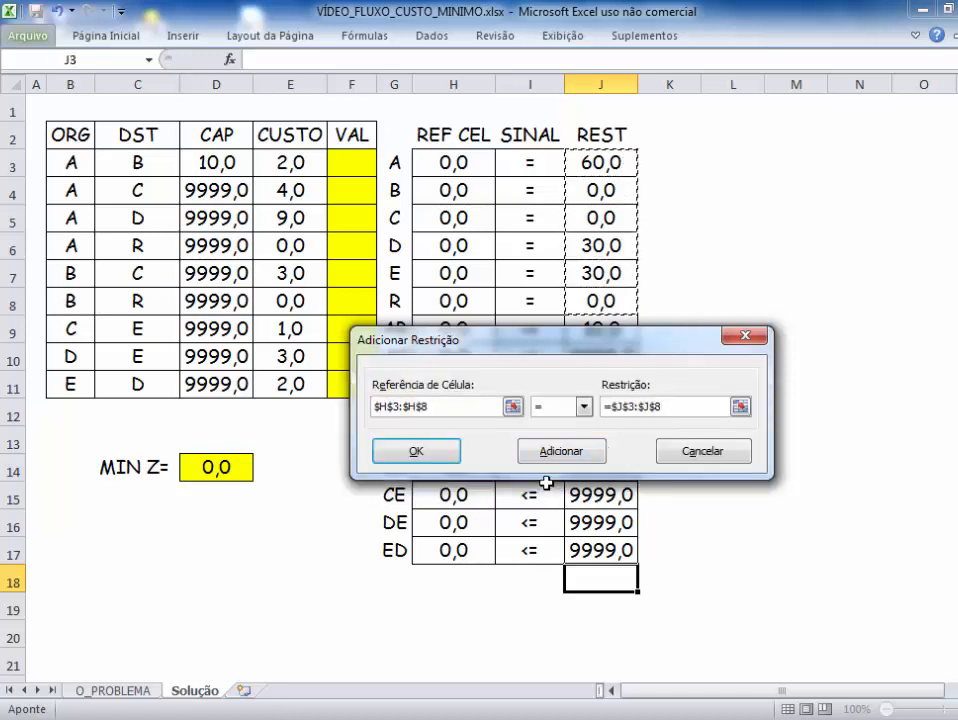
{"action": "left_click", "coordinate": [552, 458]}
Try to add the arc capacity constraint H9:H17 <= J9:J16
{"action": "left_click_drag", "start_coordinate": [568, 342], "coordinate": [541, 90]}
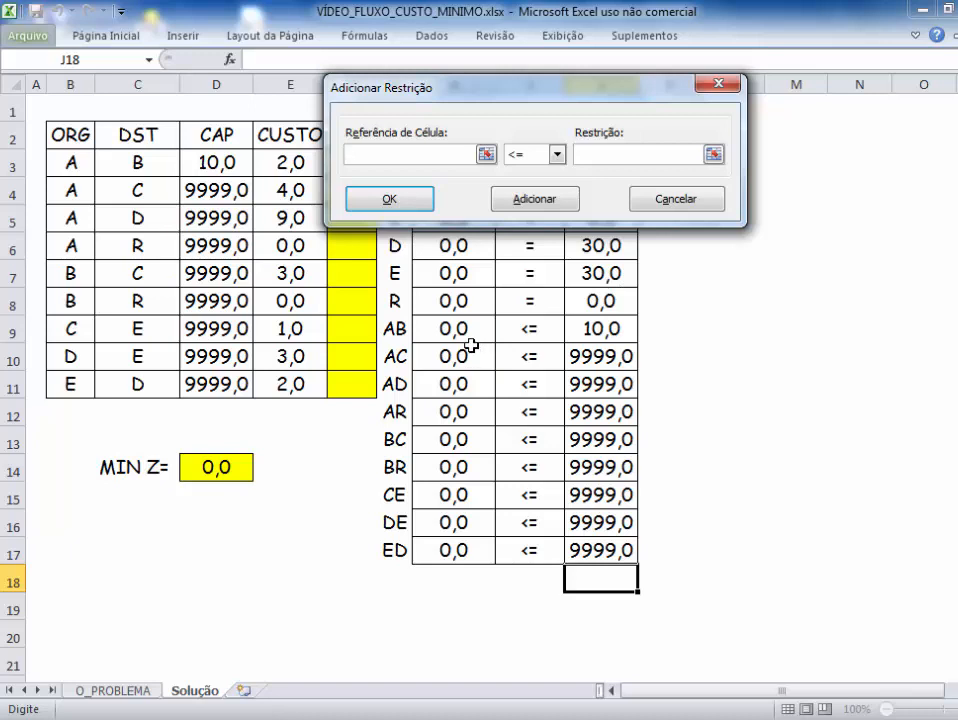
{"action": "left_click_drag", "start_coordinate": [458, 328], "coordinate": [455, 550]}
{"action": "left_click_drag", "start_coordinate": [597, 330], "coordinate": [607, 538]}
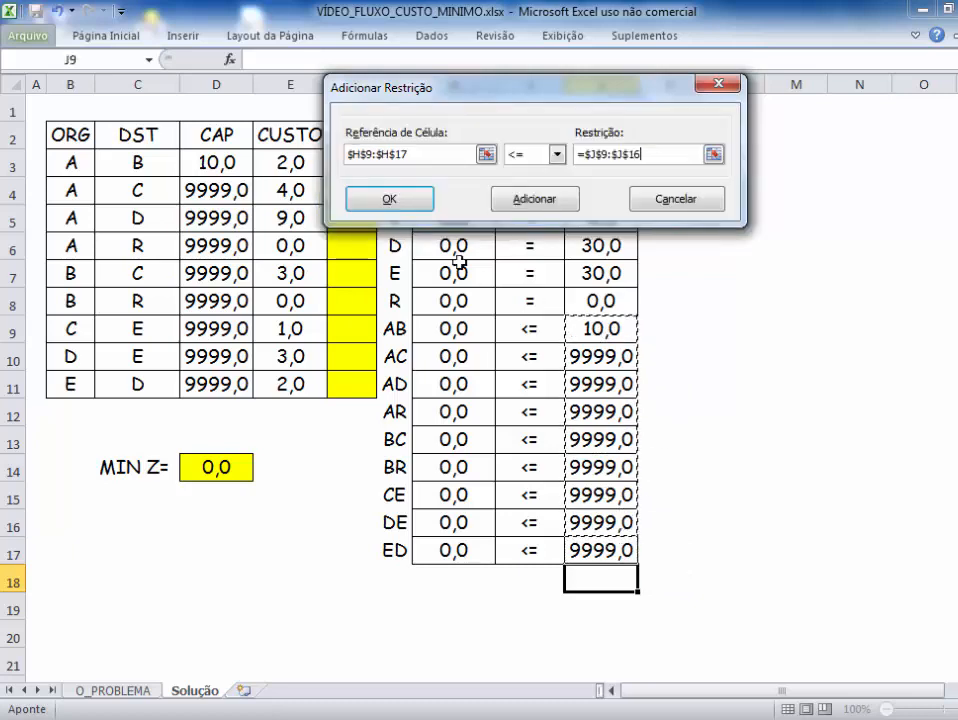
{"action": "left_click", "coordinate": [415, 198]}
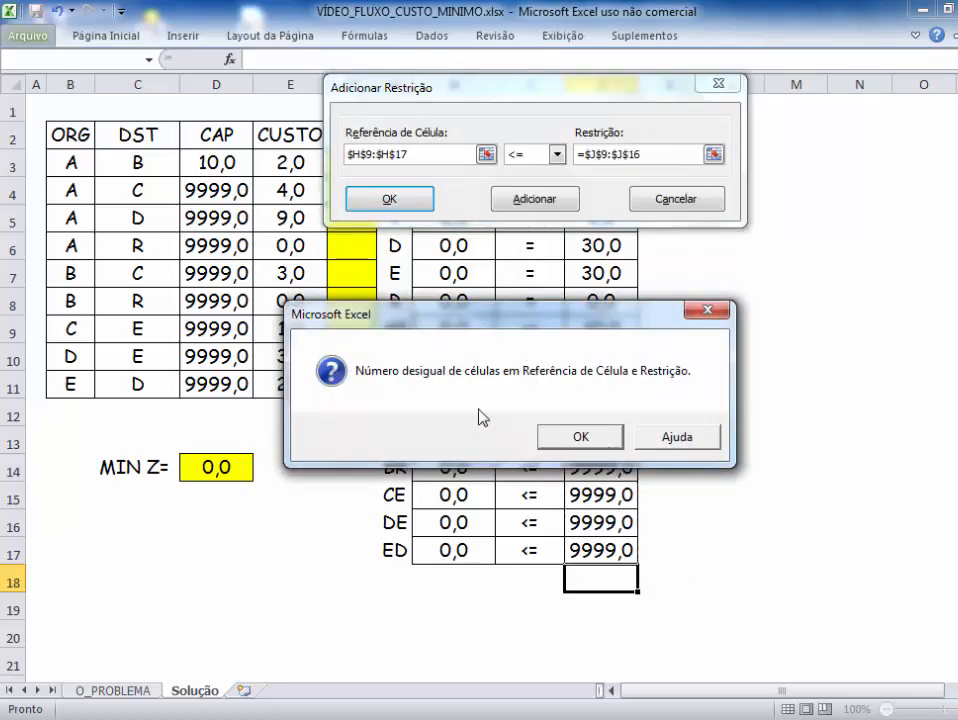
{"action": "left_click", "coordinate": [580, 437]}
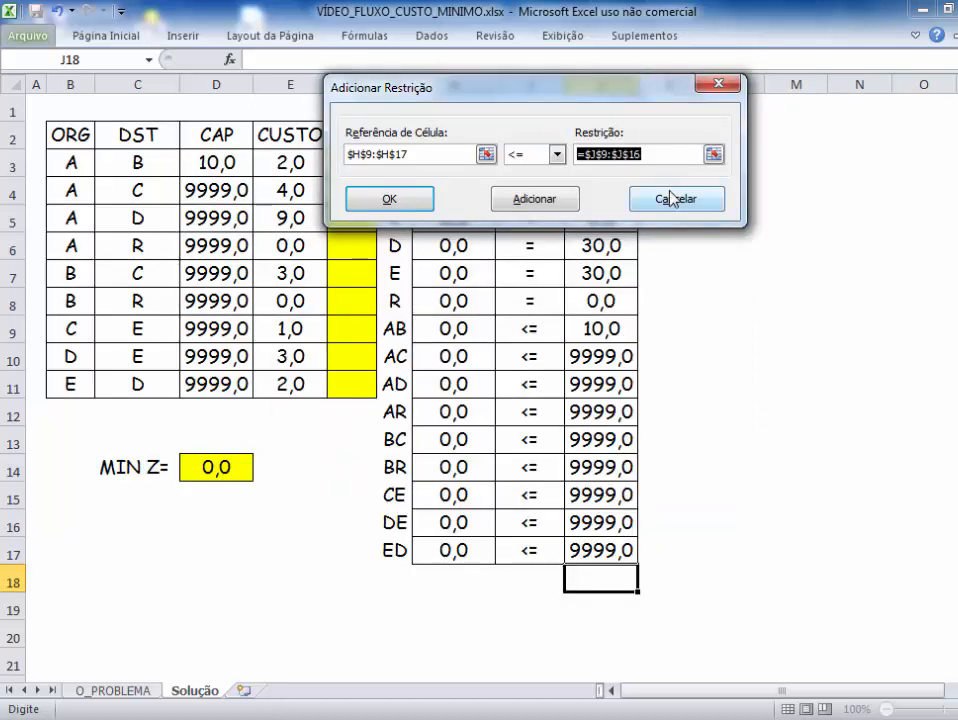
Replace the constraint's limit range with J9:J17 and add it to the Solver model
{"action": "key", "text": "Delete"}
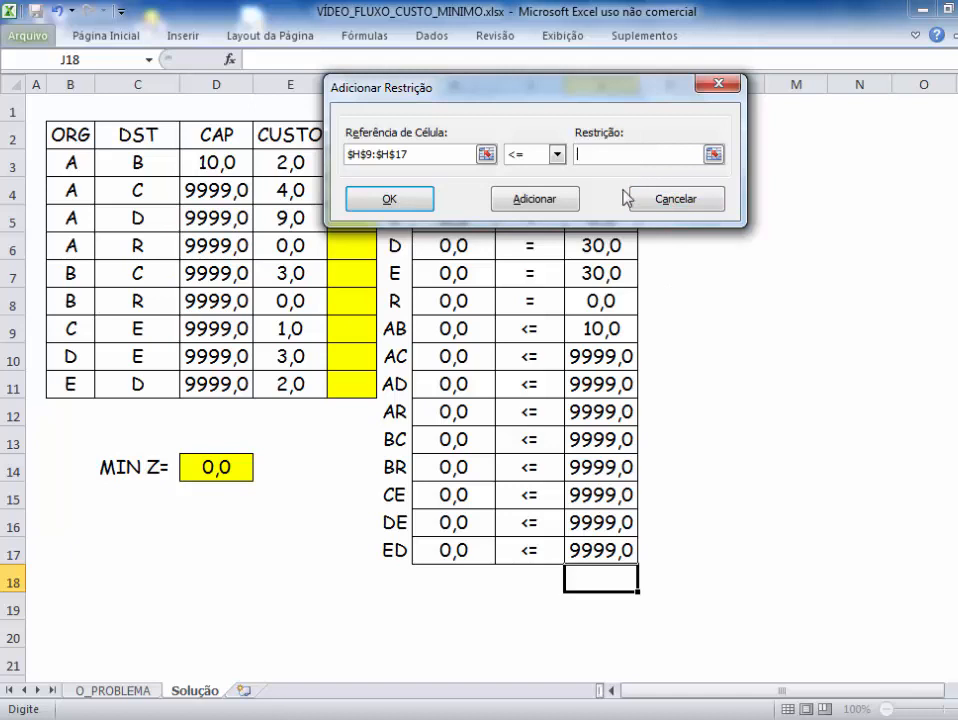
{"action": "left_click_drag", "start_coordinate": [503, 107], "coordinate": [699, 123]}
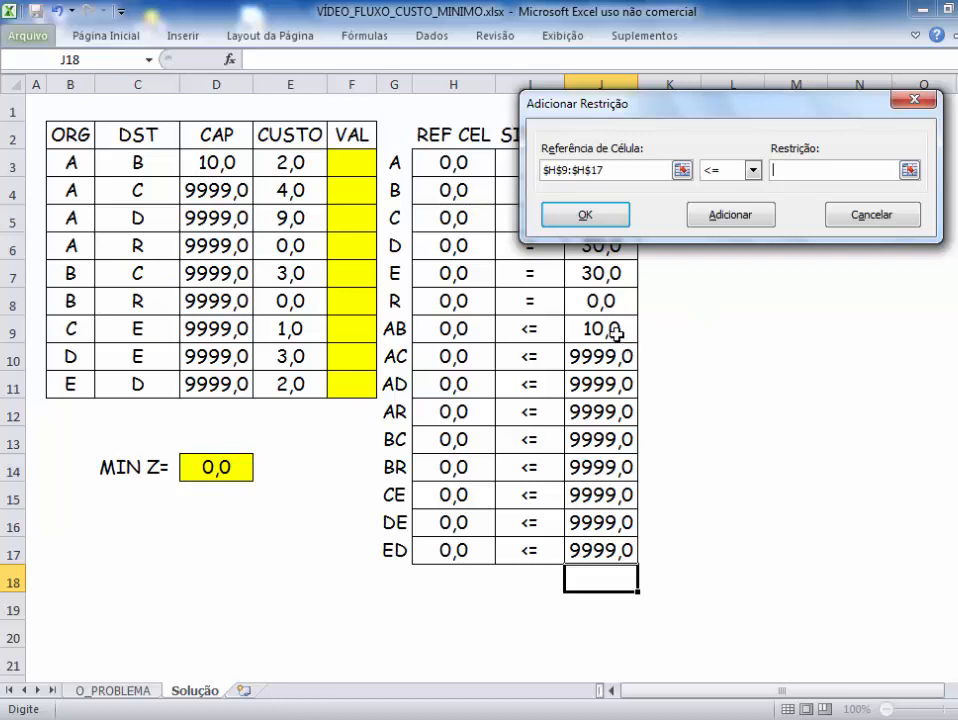
{"action": "left_click_drag", "start_coordinate": [588, 328], "coordinate": [596, 540]}
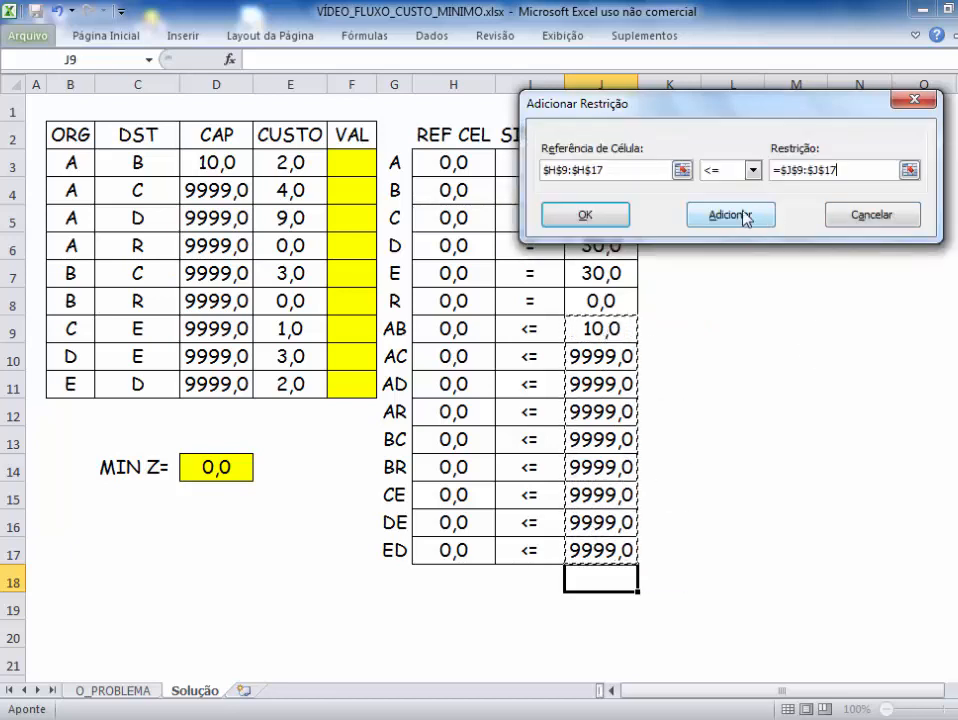
{"action": "left_click", "coordinate": [618, 214]}
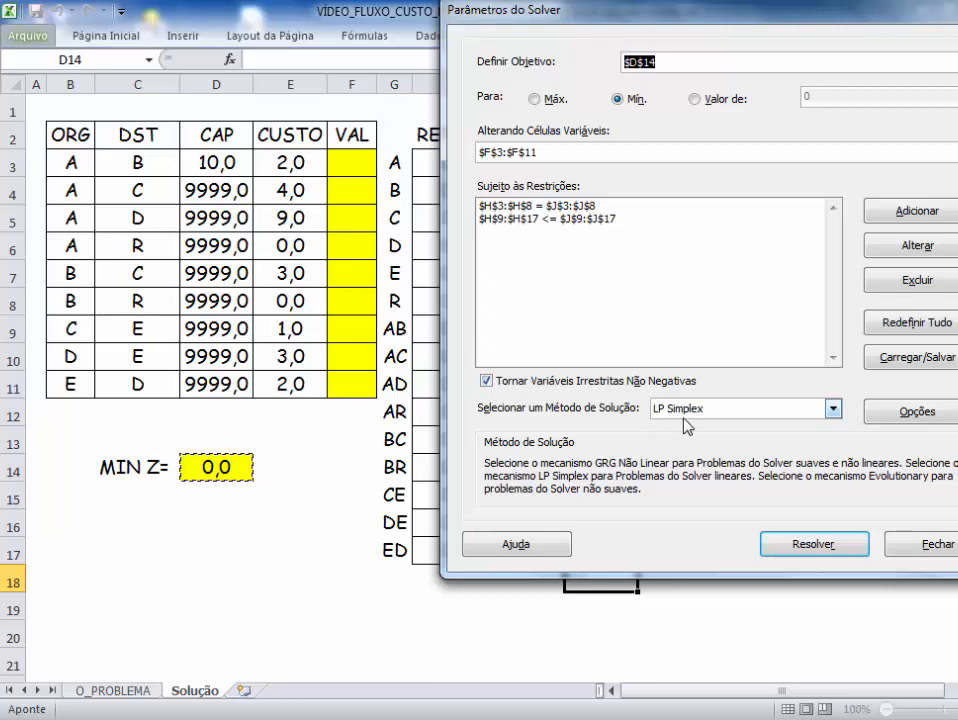
Solve the model, keep the Solver solution and generate the Resposta, Sensibilidade and Limites reports
{"action": "left_click", "coordinate": [814, 544]}
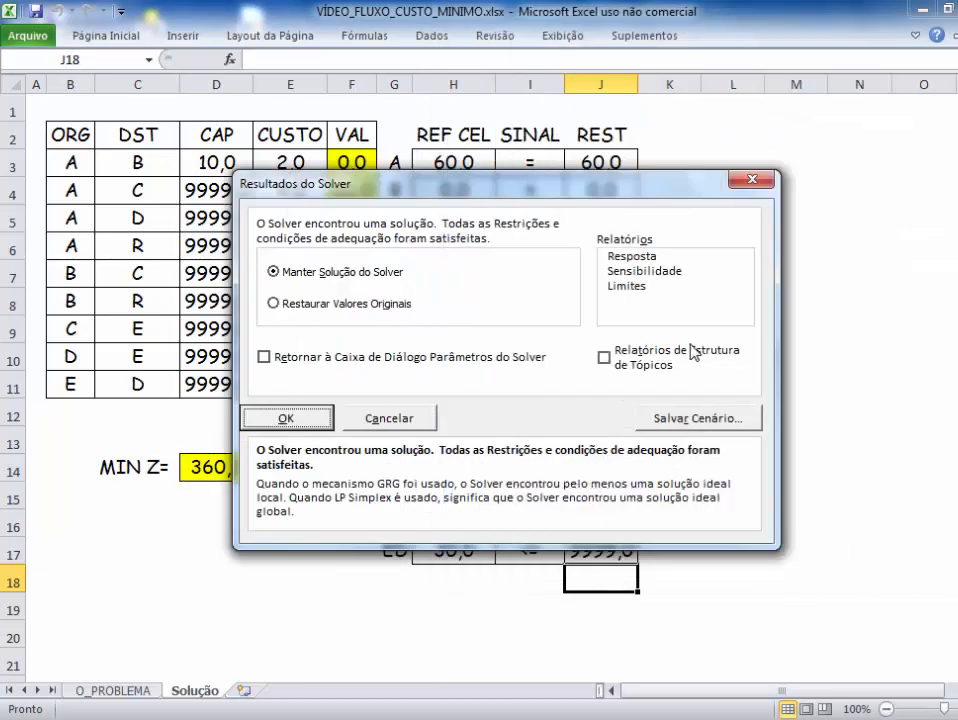
{"action": "left_click", "coordinate": [633, 256]}
{"action": "left_click", "coordinate": [638, 271]}
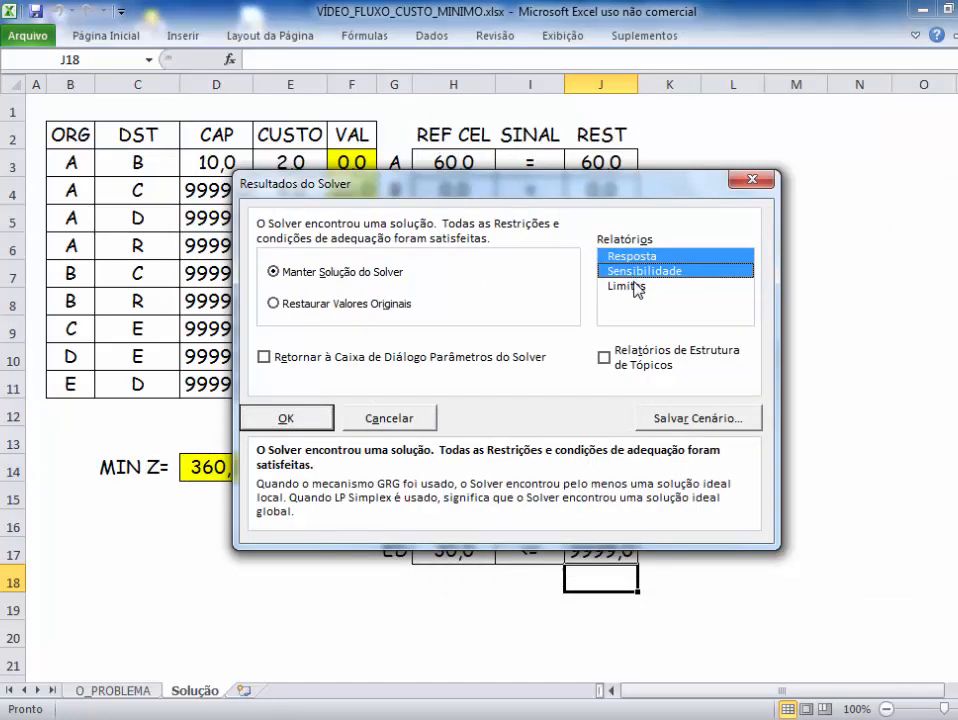
{"action": "left_click", "coordinate": [620, 286]}
{"action": "left_click_drag", "start_coordinate": [581, 205], "coordinate": [724, 340]}
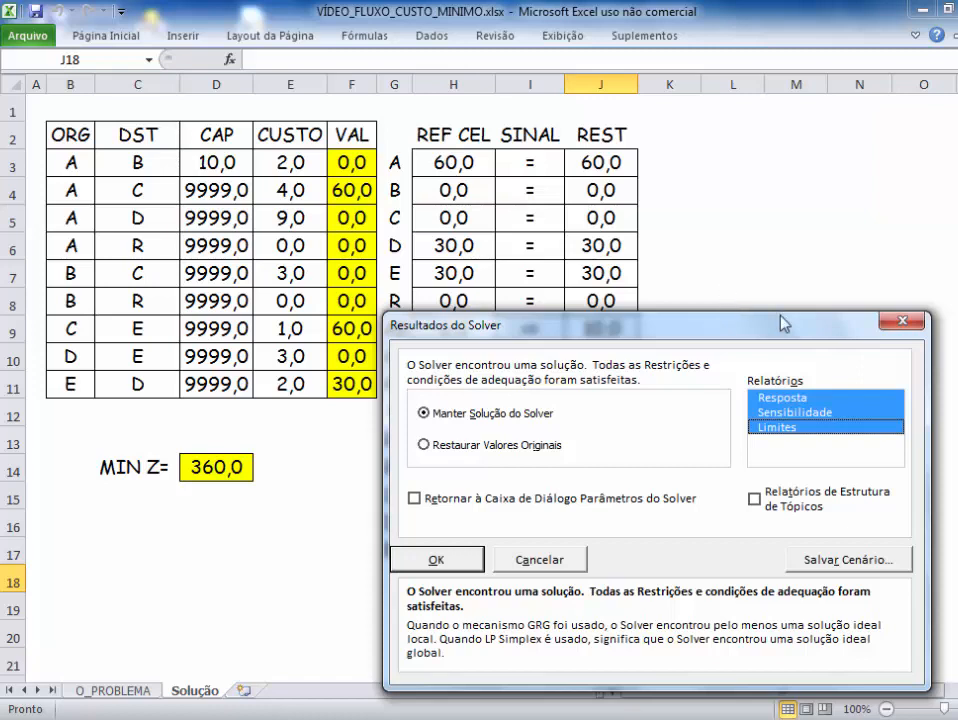
{"action": "left_click_drag", "start_coordinate": [784, 328], "coordinate": [789, 239]}
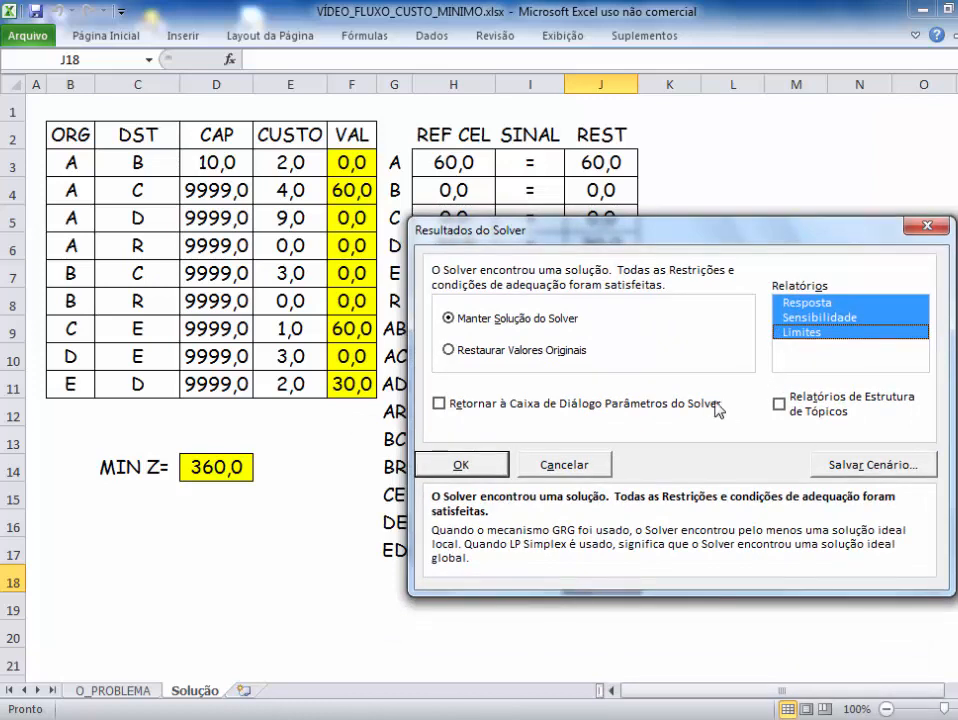
{"action": "left_click", "coordinate": [466, 465]}
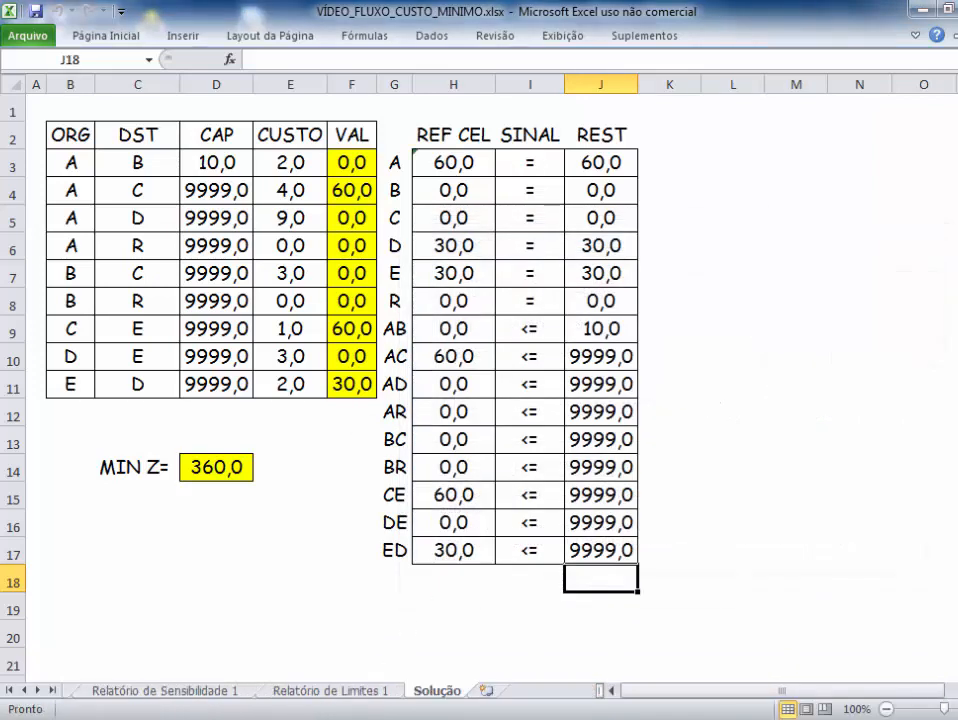
View the limits, sensitivity and answer report sheets, and return to the Solução sheet
{"action": "left_click", "coordinate": [366, 690]}
{"action": "left_click", "coordinate": [218, 691]}
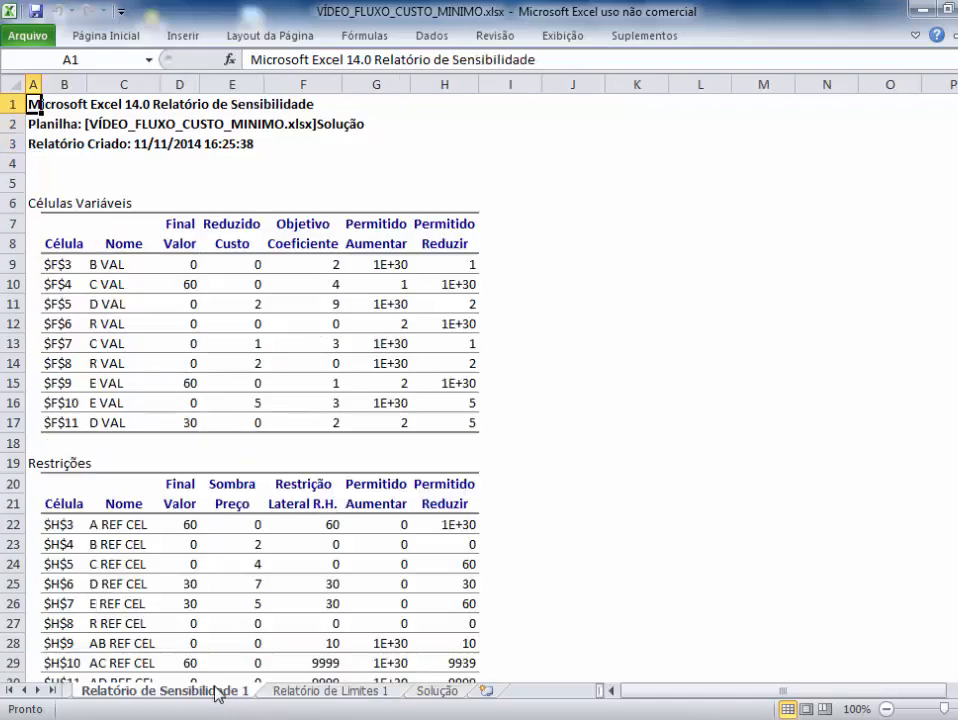
{"action": "left_click", "coordinate": [7, 691]}
{"action": "left_click", "coordinate": [120, 697]}
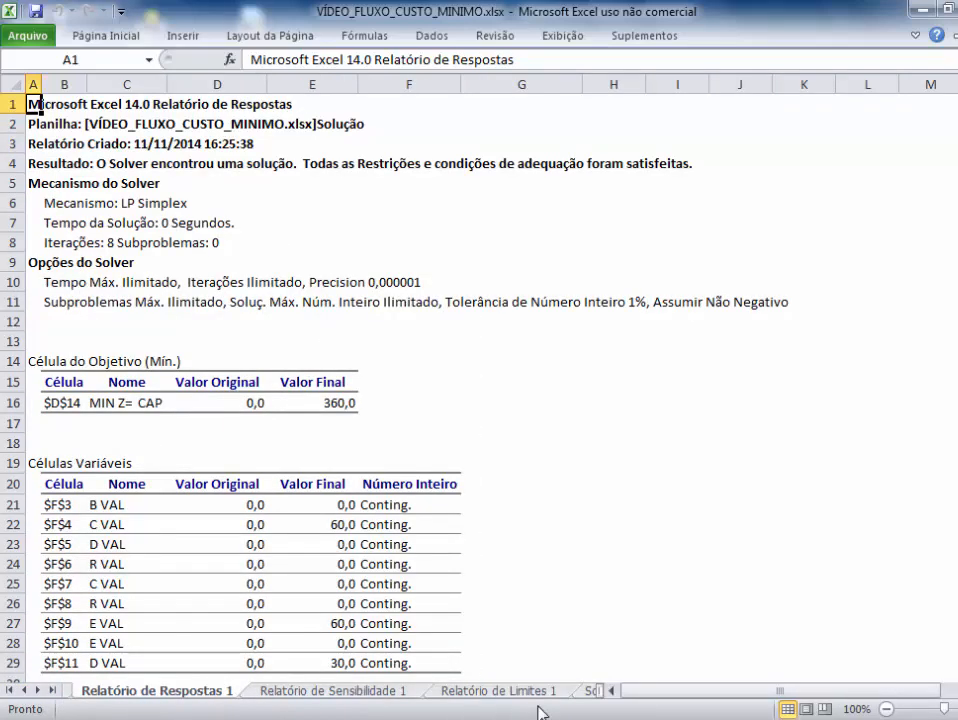
{"action": "left_click", "coordinate": [585, 691]}
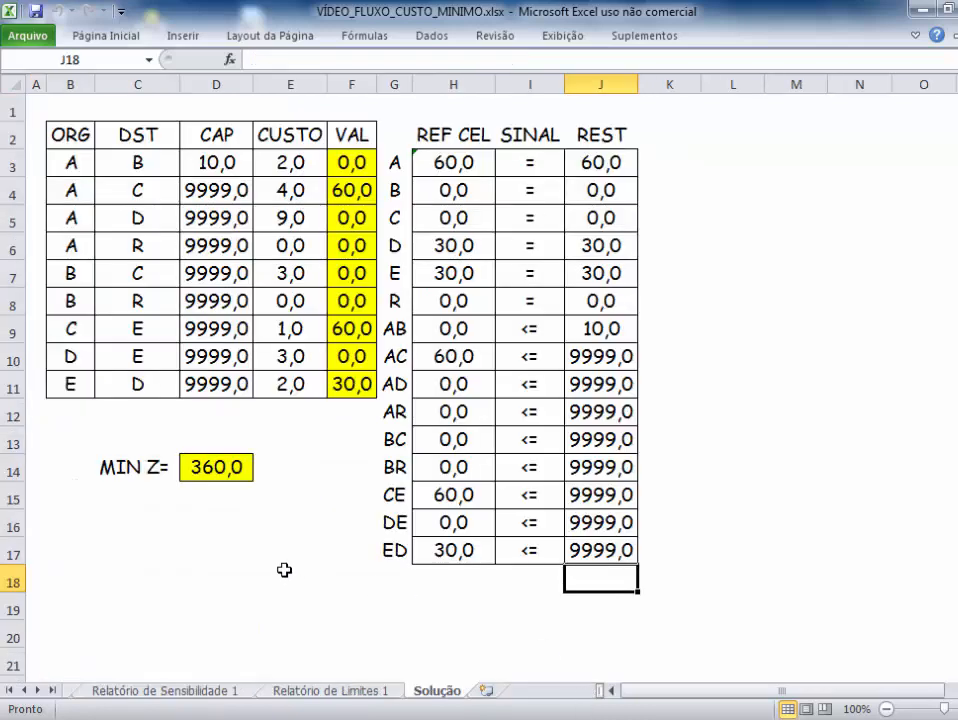